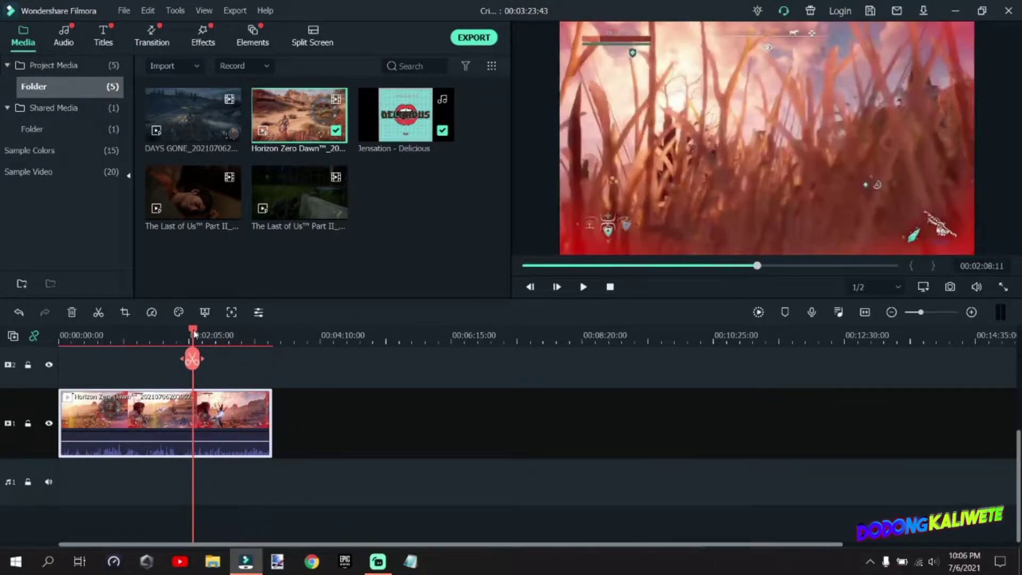
- Trim the end of the Horizon Zero Dawn clip back to 00:02:08:11 and move the playhead to 00:01:19:57
{"action": "left_click_drag", "start_coordinate": [271, 405], "coordinate": [190, 402]}
{"action": "left_click_drag", "start_coordinate": [193, 330], "coordinate": [141, 330]}
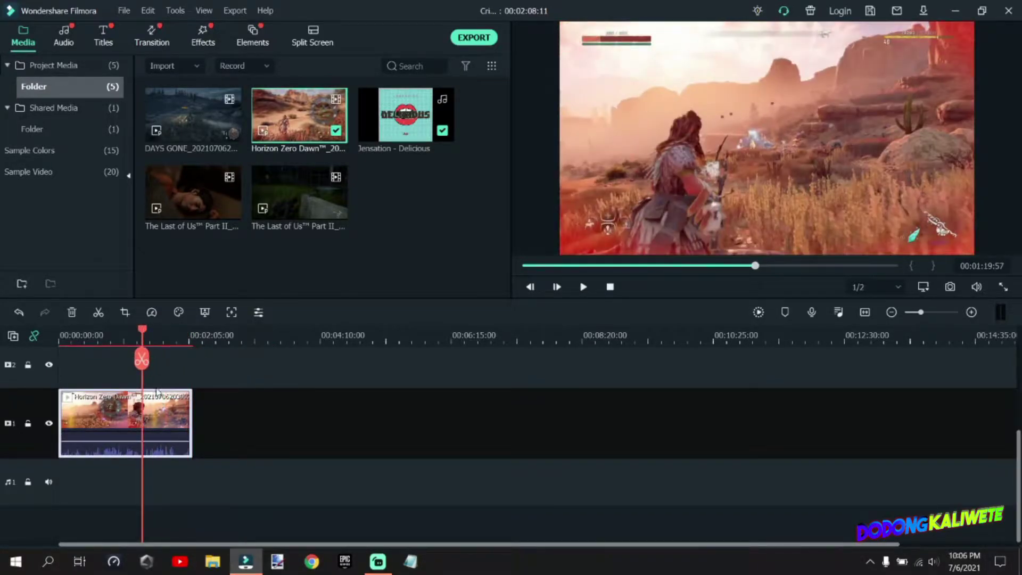
- Apply the custom Kaliwete Crisp color correction preset to the clip and compare before and after in a left/right split view
{"action": "left_click", "coordinate": [179, 313]}
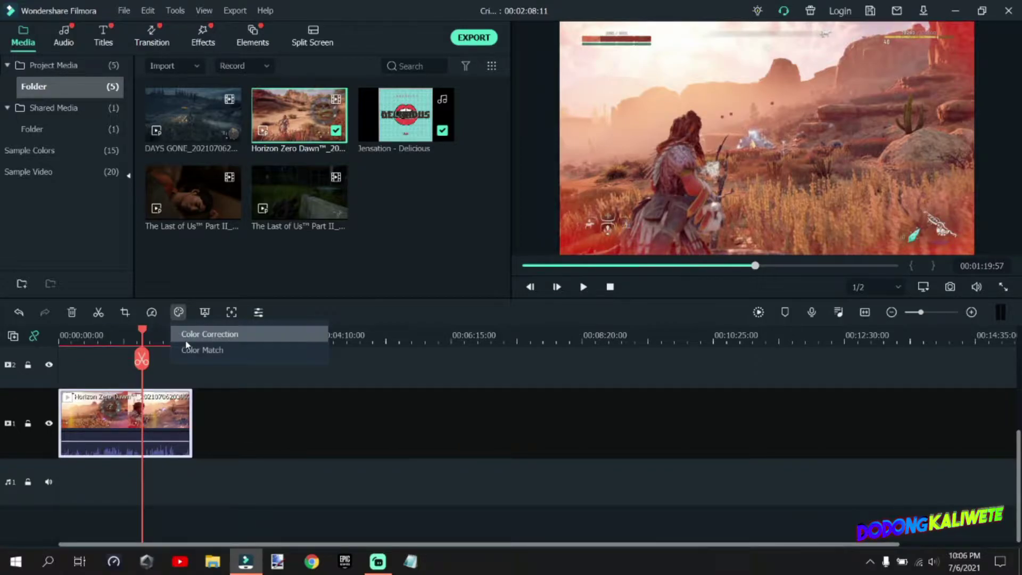
{"action": "left_click", "coordinate": [186, 338]}
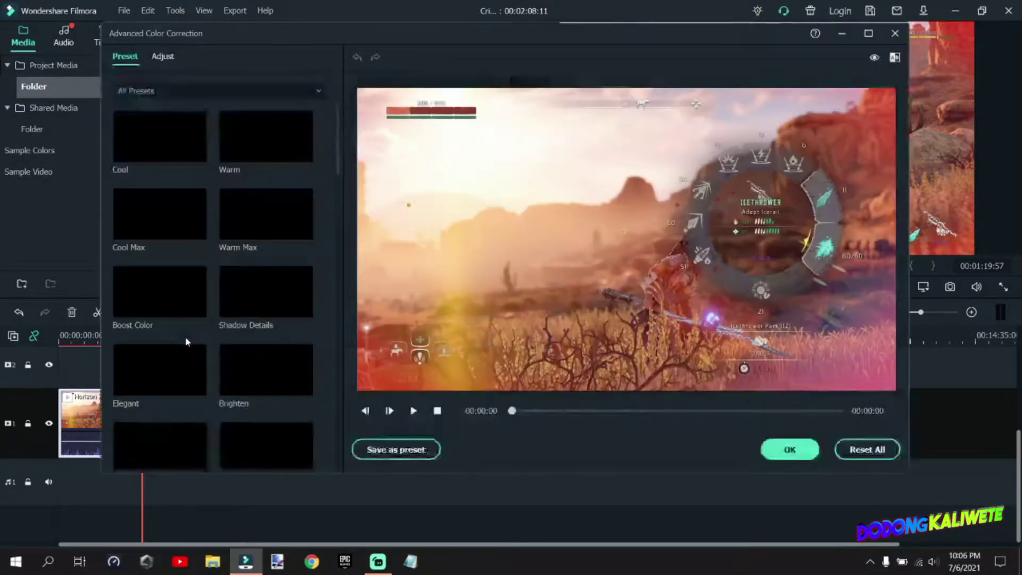
{"action": "left_click", "coordinate": [137, 91]}
{"action": "left_click", "coordinate": [133, 137]}
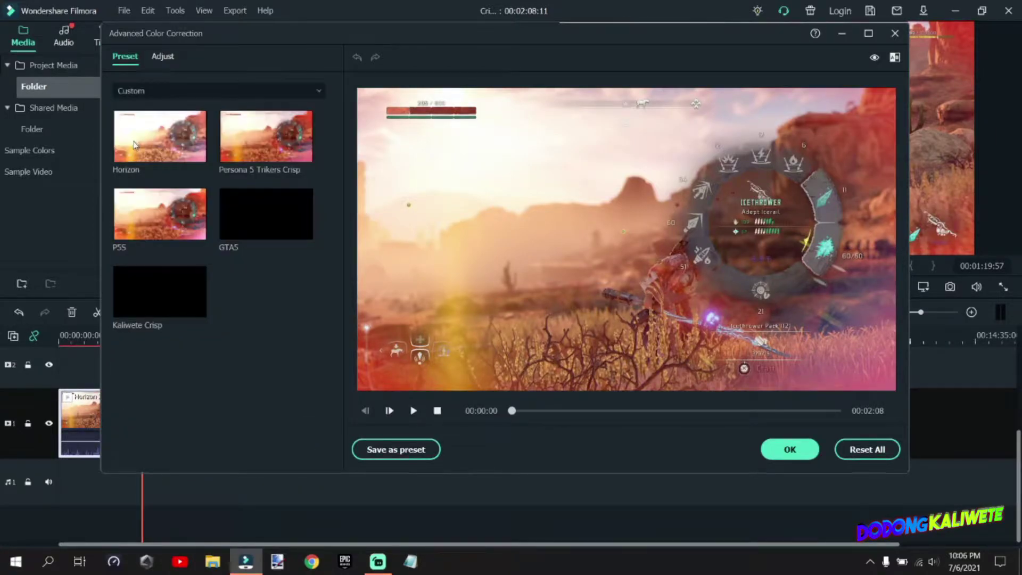
{"action": "left_click", "coordinate": [171, 293]}
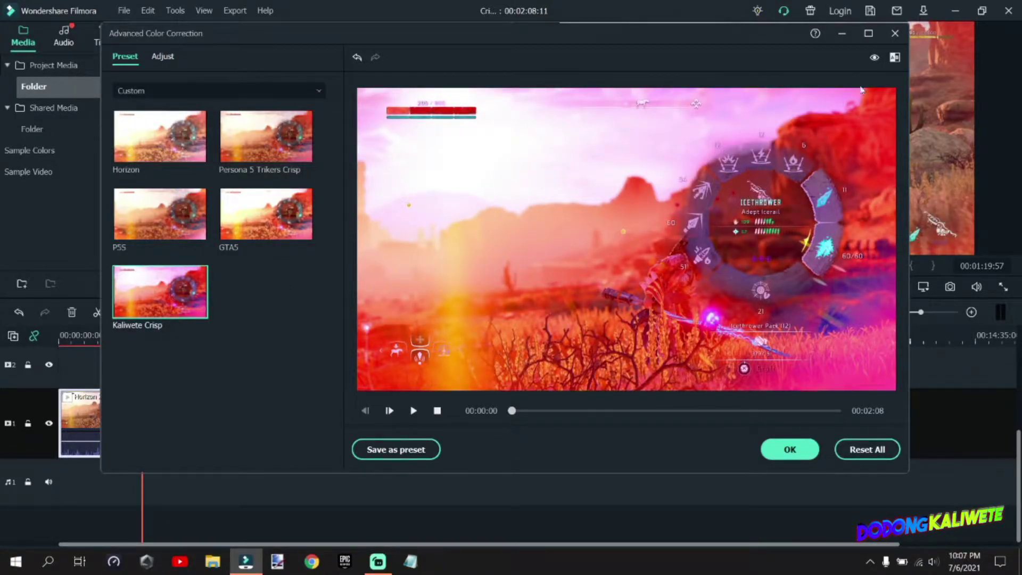
{"action": "left_click", "coordinate": [895, 57]}
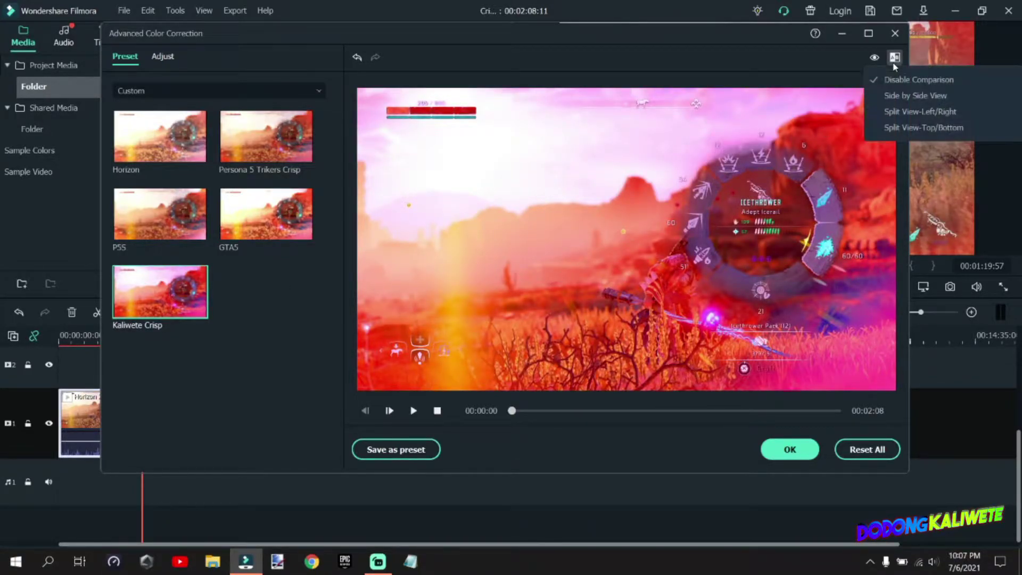
{"action": "left_click", "coordinate": [898, 112]}
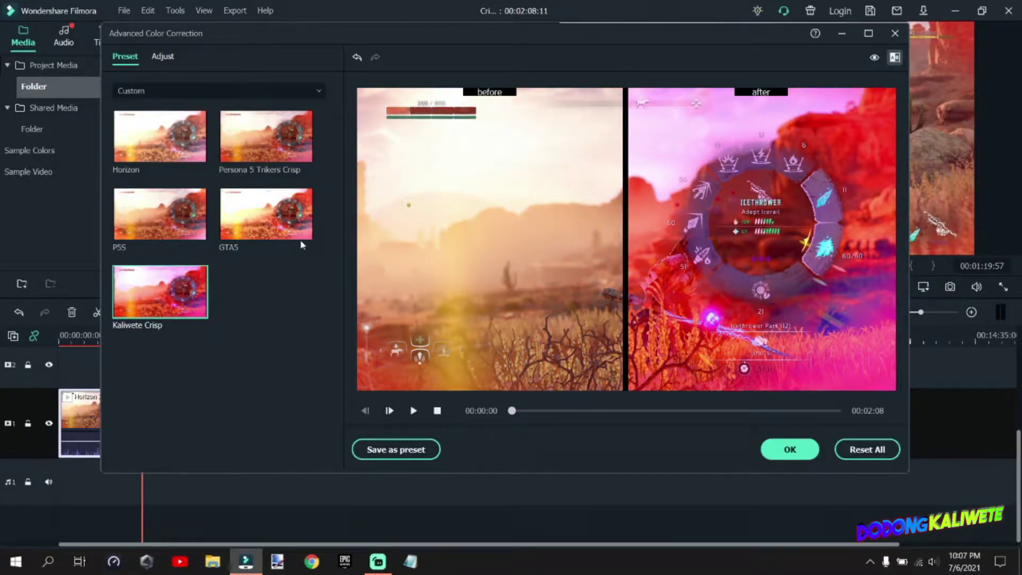
- Review the preset's White Balance temperature and tint and its 3D LUT choice among the color adjustments
{"action": "left_click", "coordinate": [164, 57]}
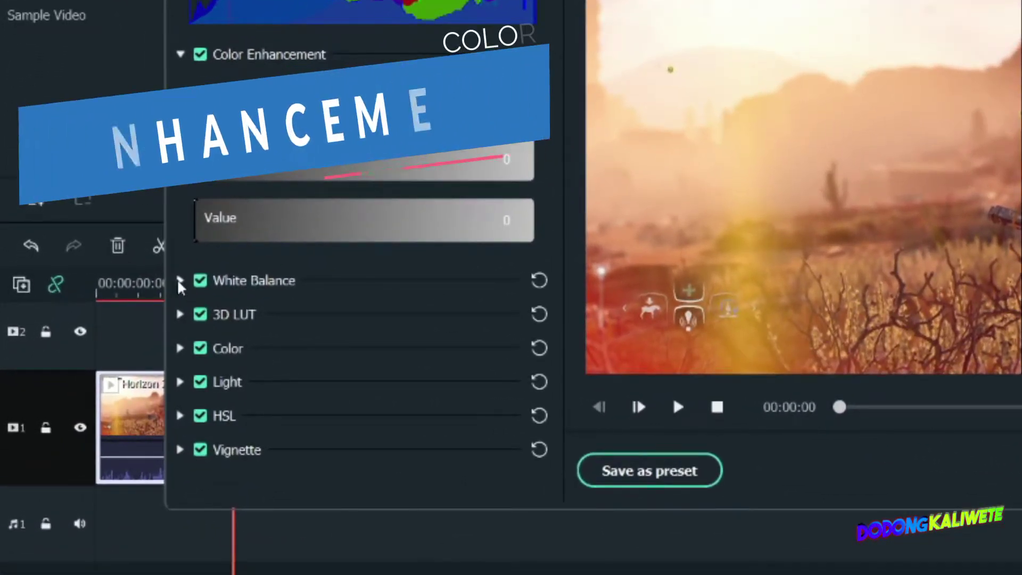
{"action": "left_click", "coordinate": [156, 298]}
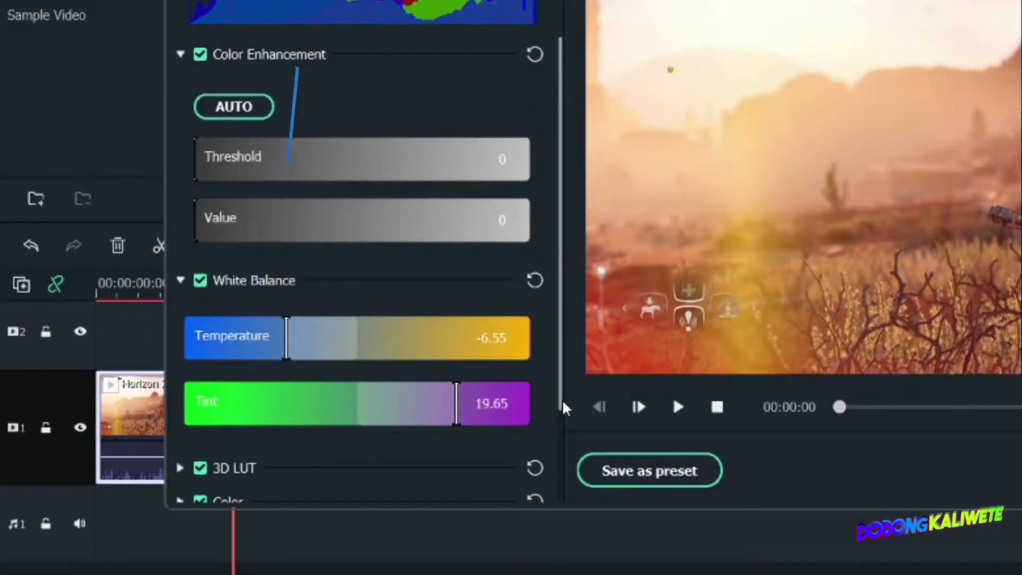
{"action": "left_click_drag", "start_coordinate": [562, 405], "coordinate": [558, 499]}
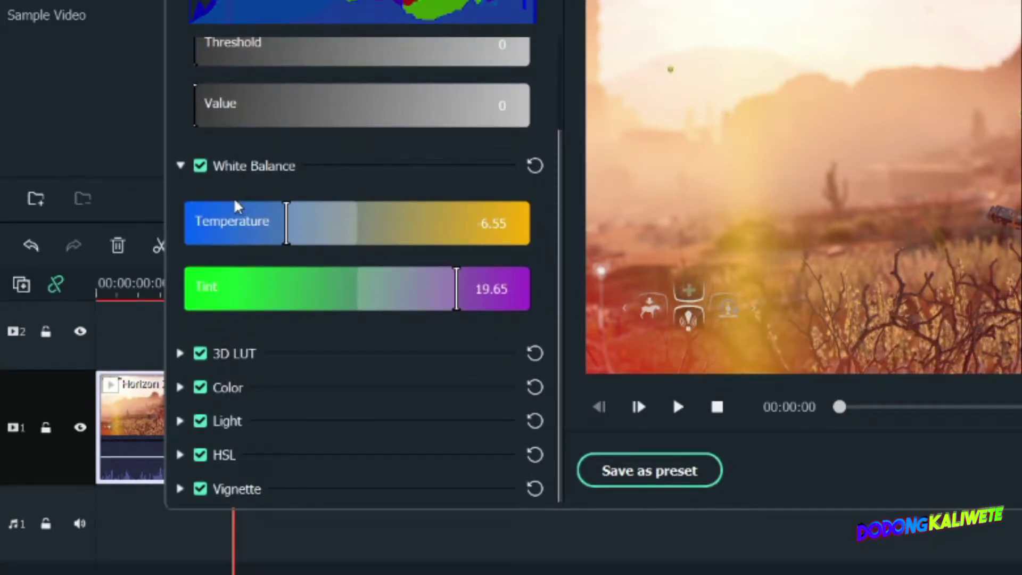
{"action": "left_click", "coordinate": [180, 166]}
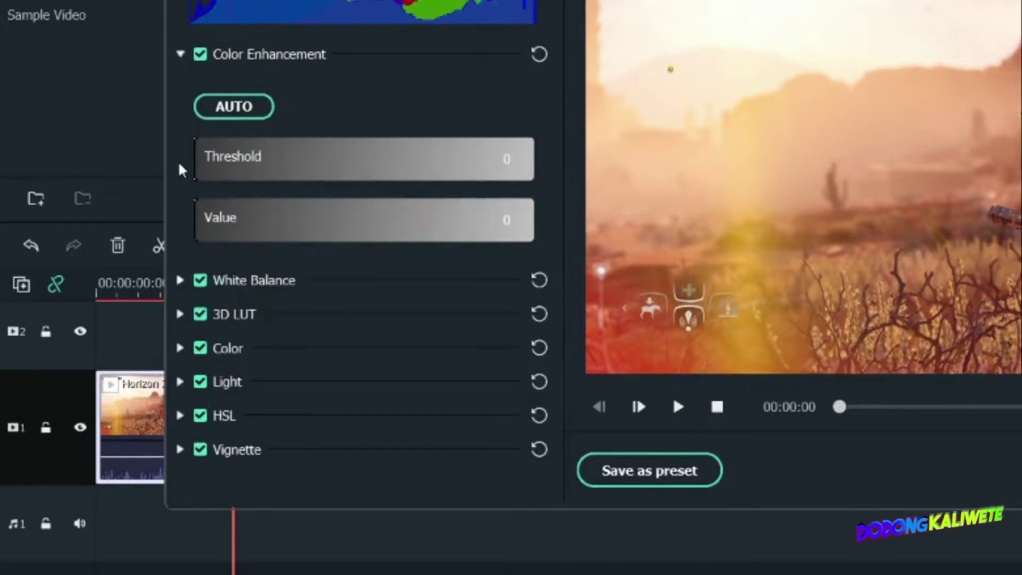
{"action": "left_click", "coordinate": [180, 314]}
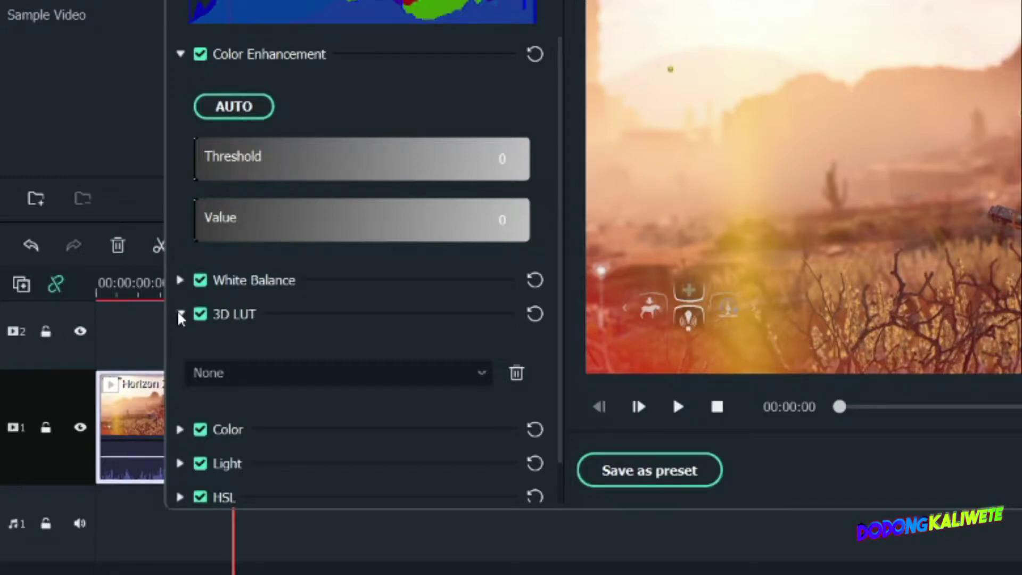
{"action": "left_click", "coordinate": [180, 315]}
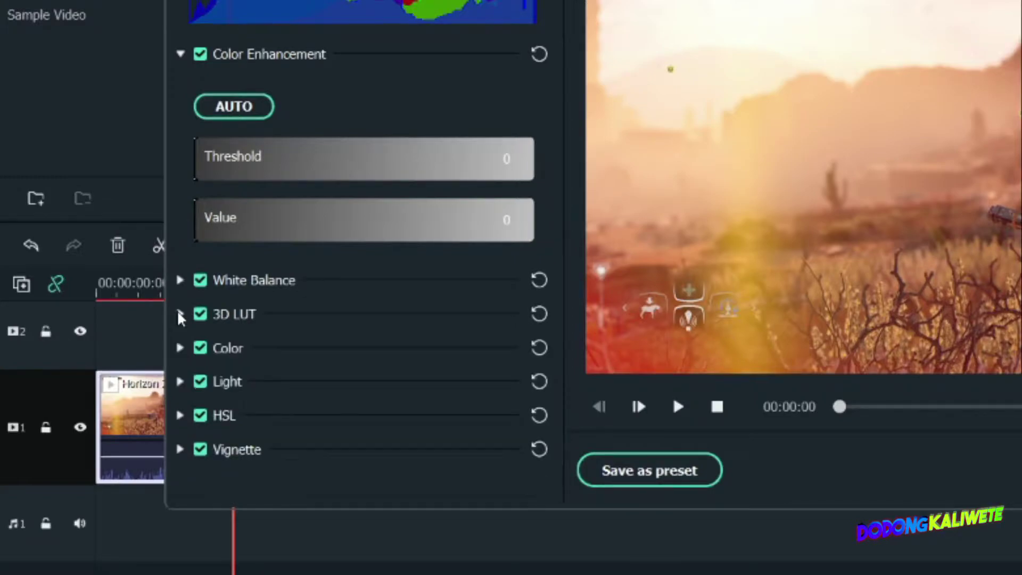
- Review the preset's Color values from exposure to saturation and its Light values from highlights to blacks
{"action": "left_click", "coordinate": [180, 348]}
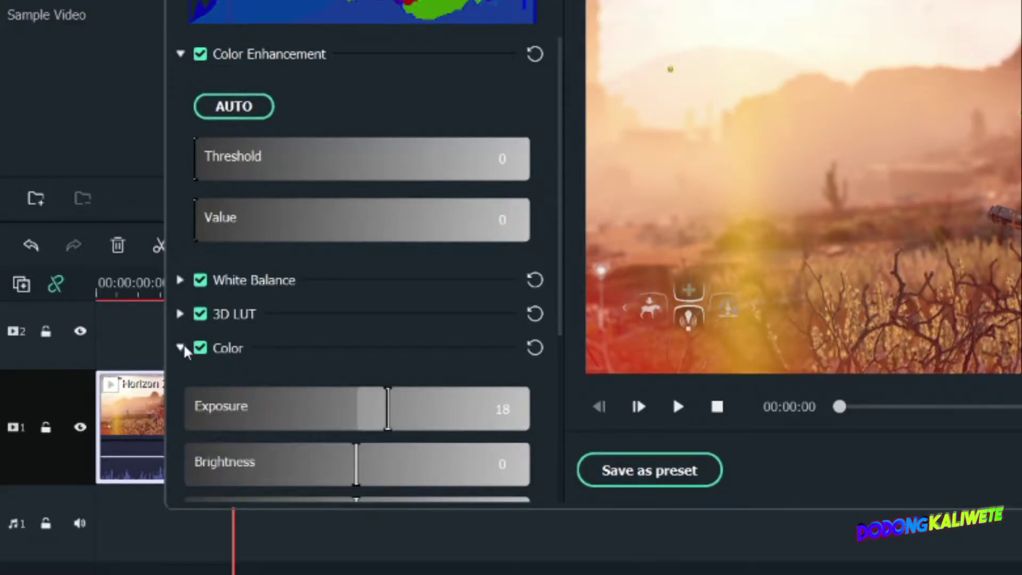
{"action": "scroll", "coordinate": [184, 352], "scroll_direction": "down", "scroll_amount": 4}
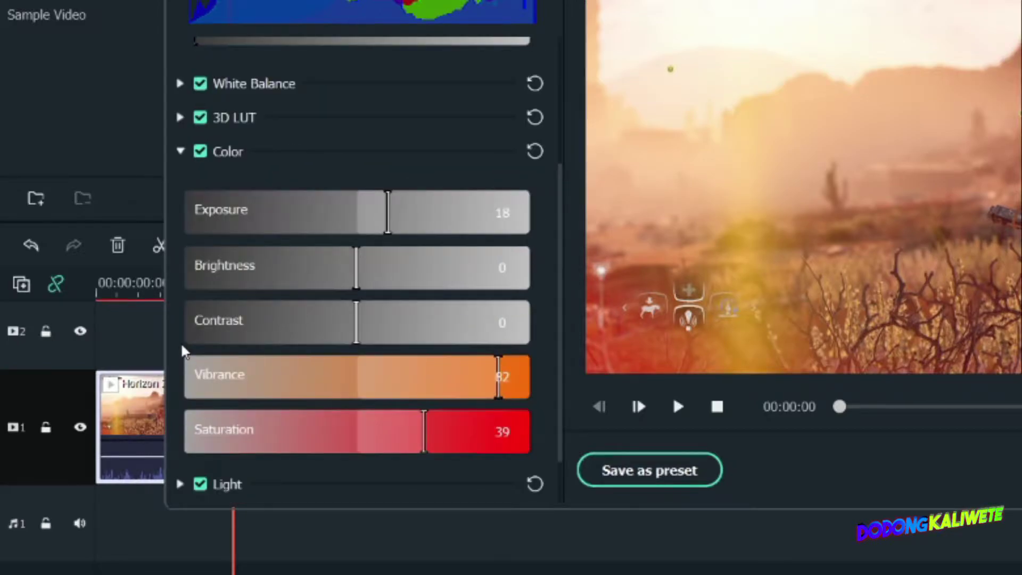
{"action": "scroll", "coordinate": [184, 352], "scroll_direction": "down", "scroll_amount": 1}
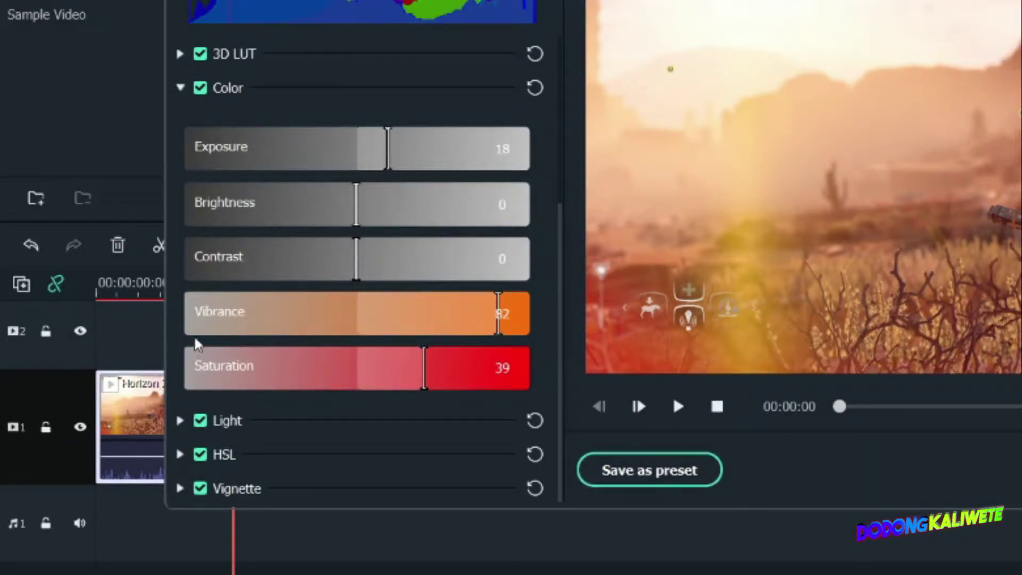
{"action": "left_click", "coordinate": [180, 89]}
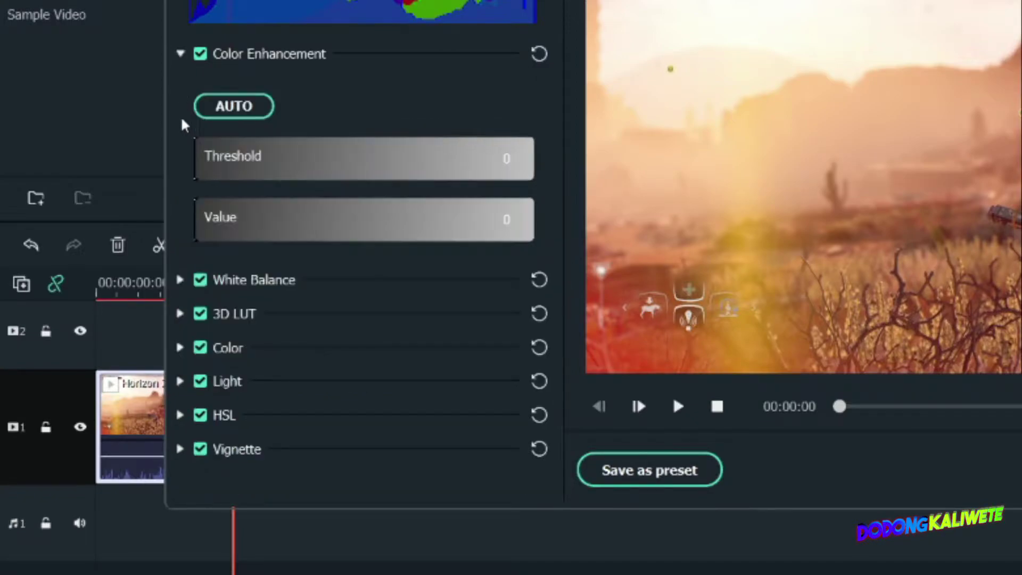
{"action": "left_click", "coordinate": [180, 385]}
{"action": "scroll", "coordinate": [200, 342], "scroll_direction": "down", "scroll_amount": 5}
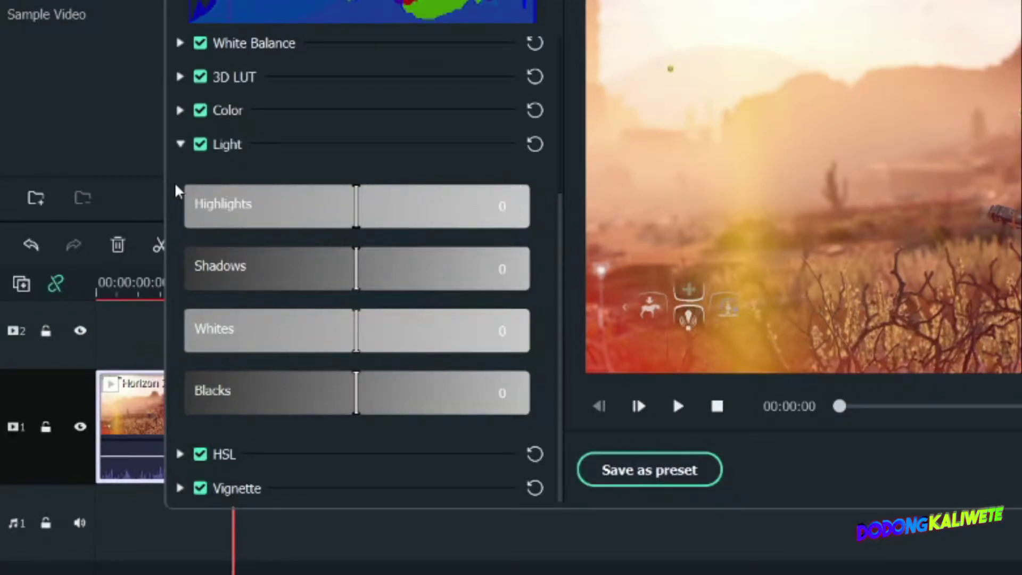
{"action": "left_click", "coordinate": [181, 146]}
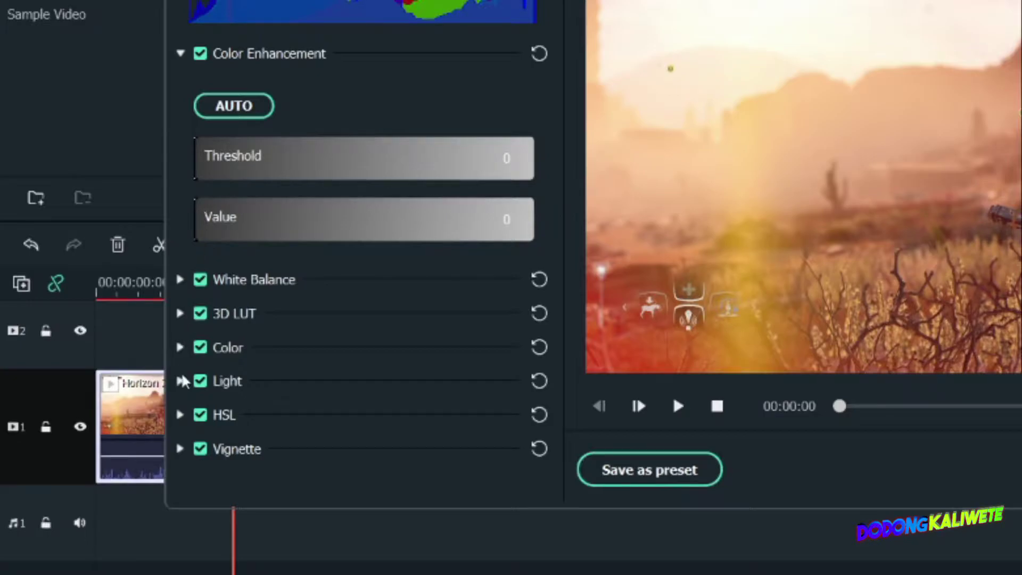
- Review the HSL hue, saturation and luminance values for each of the eight color swatches
{"action": "left_click", "coordinate": [180, 414]}
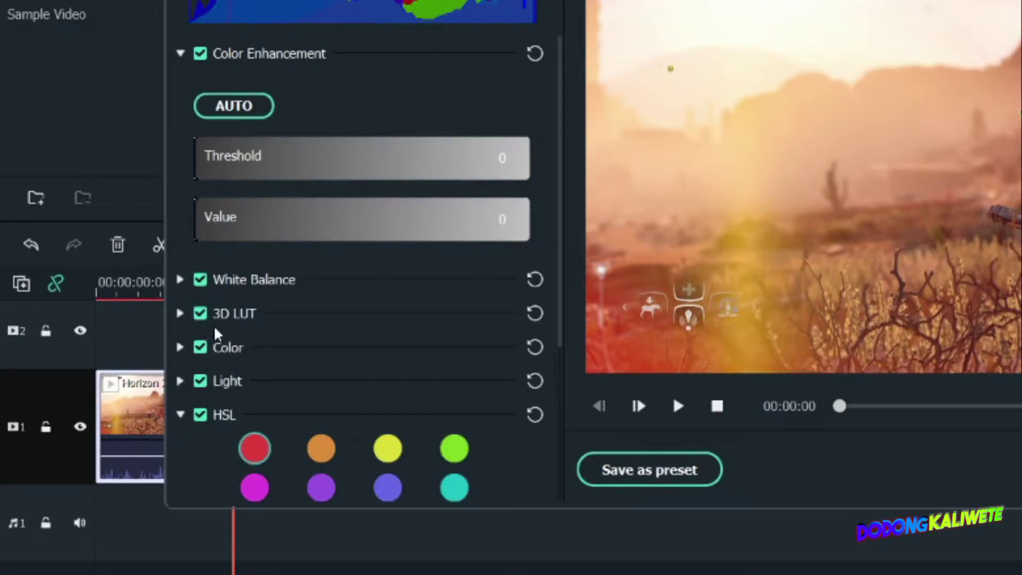
{"action": "scroll", "coordinate": [216, 336], "scroll_direction": "down", "scroll_amount": 5}
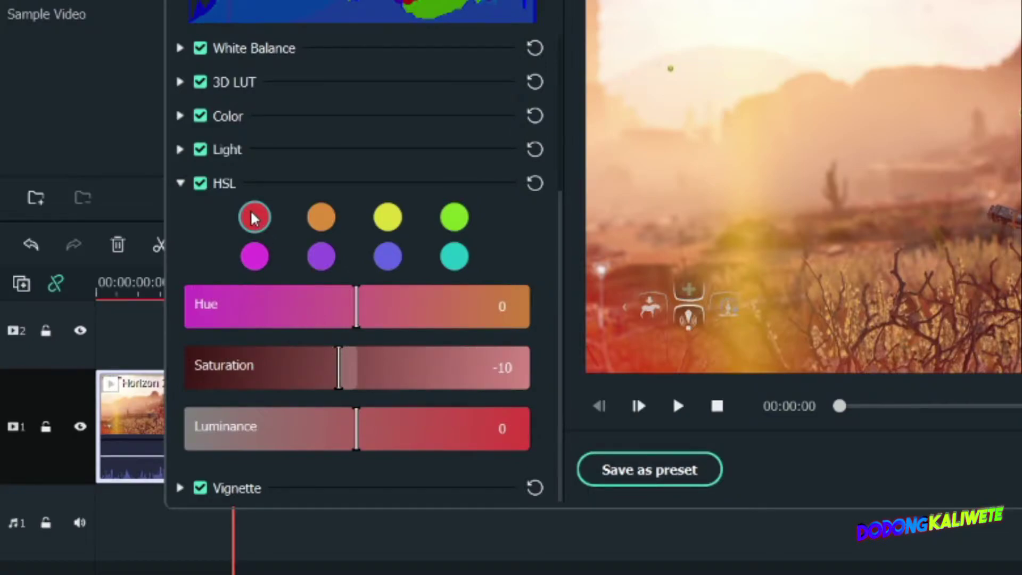
{"action": "left_click", "coordinate": [322, 218]}
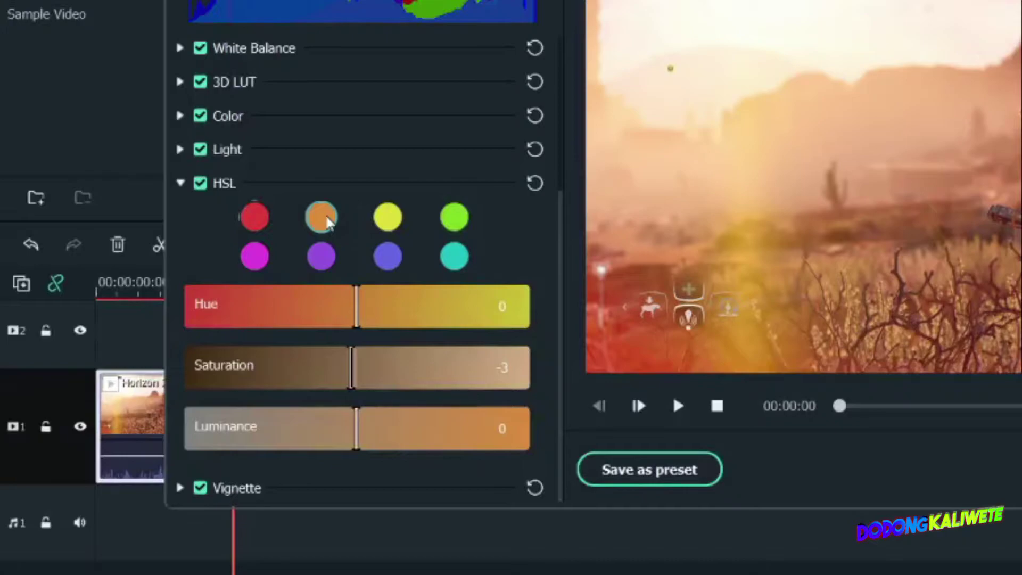
{"action": "left_click", "coordinate": [387, 220]}
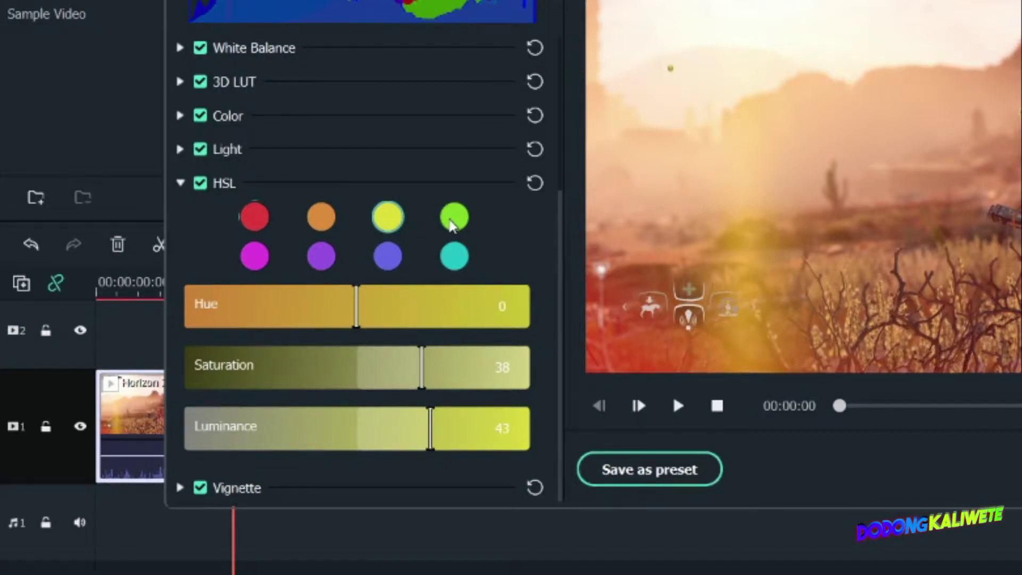
{"action": "left_click", "coordinate": [453, 219]}
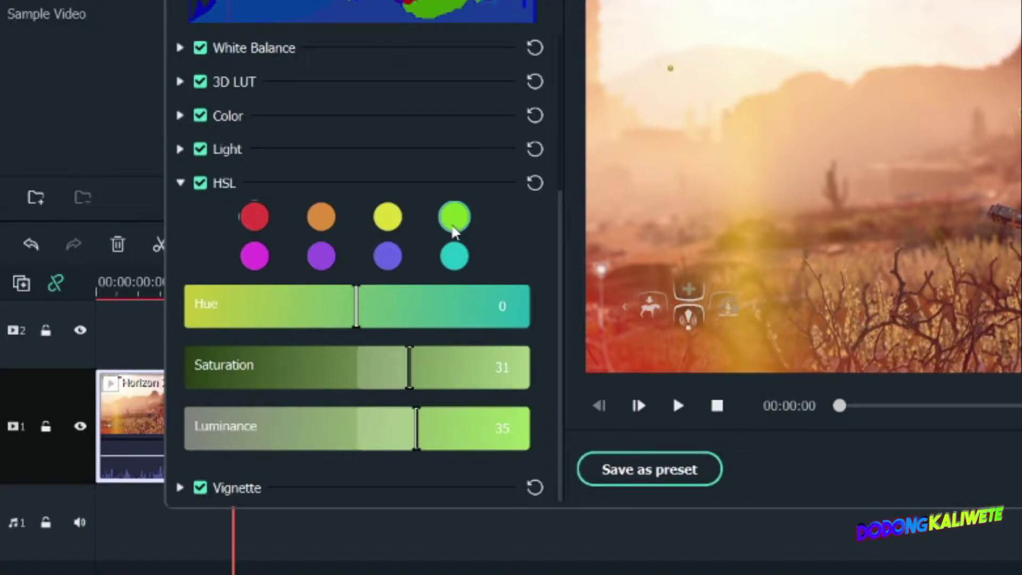
{"action": "left_click", "coordinate": [455, 256]}
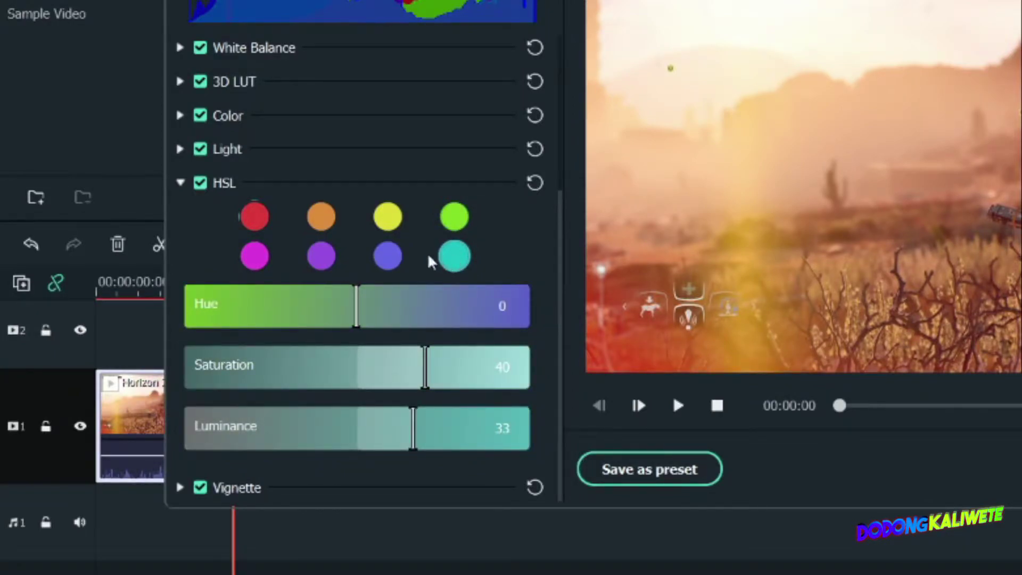
{"action": "left_click", "coordinate": [389, 257]}
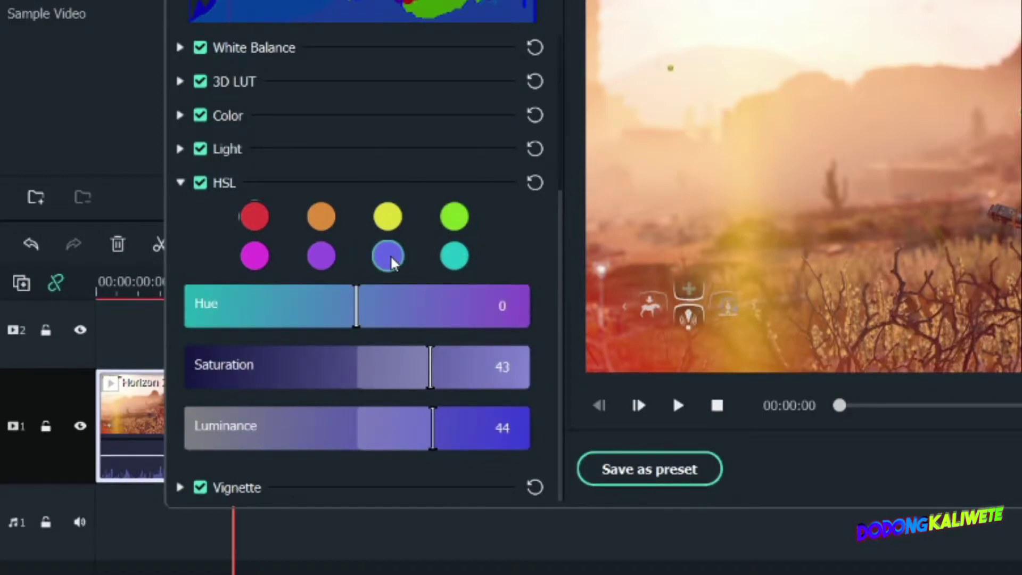
{"action": "left_click", "coordinate": [322, 256]}
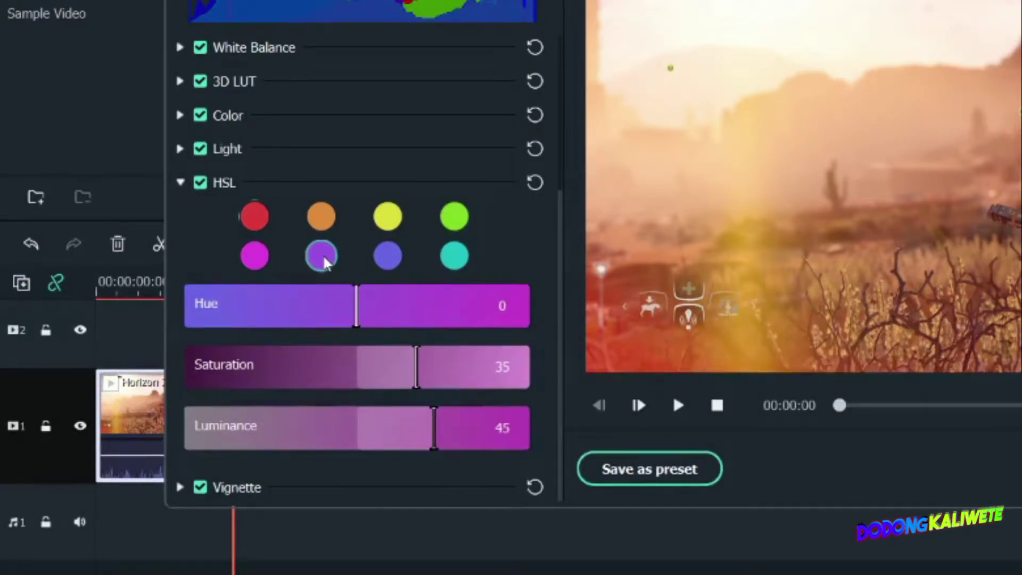
{"action": "left_click", "coordinate": [255, 257]}
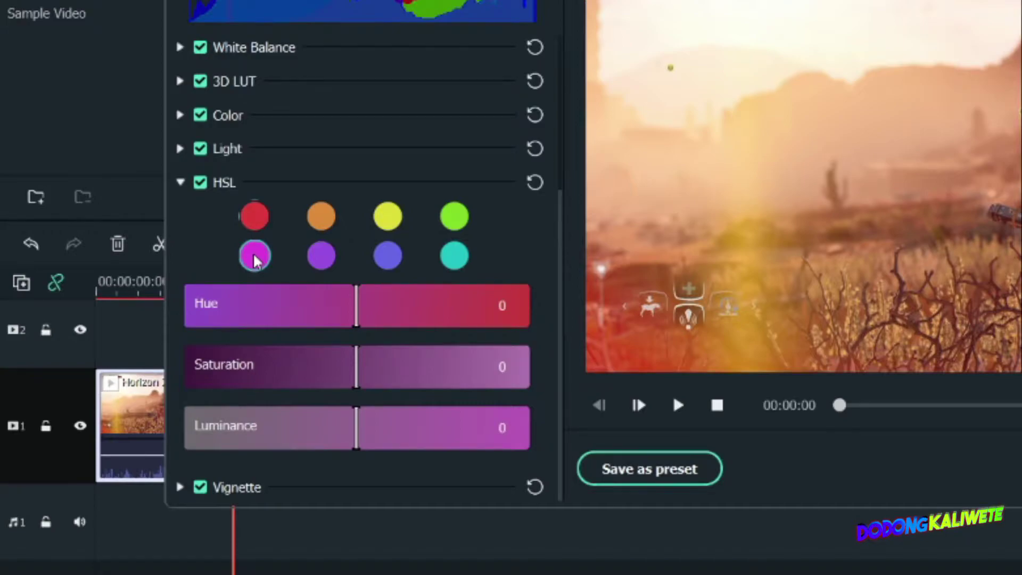
{"action": "left_click", "coordinate": [181, 183]}
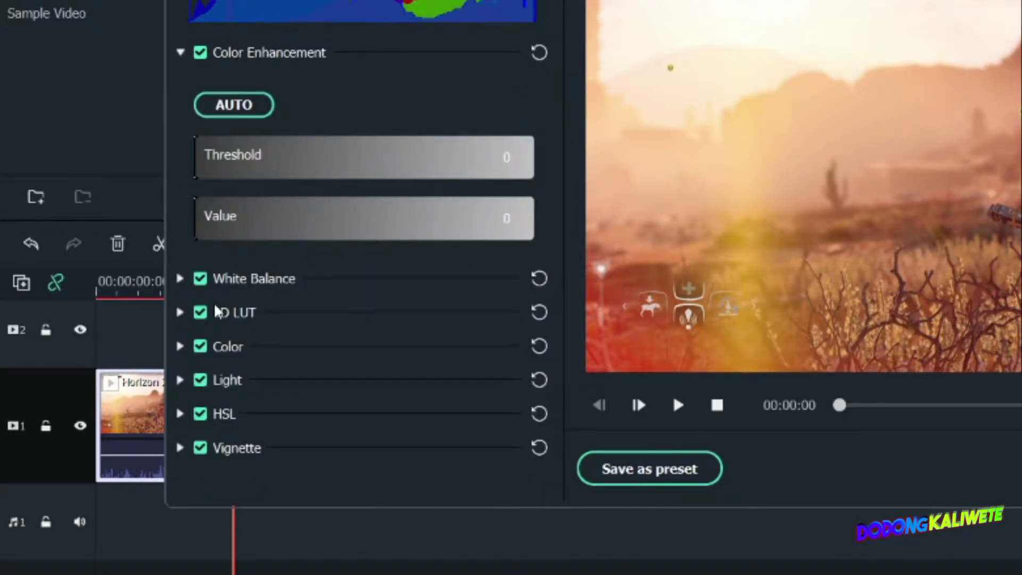
- Review the Vignette adjustments, including amount, size, roundness, feather, exposure and highlight
{"action": "left_click", "coordinate": [180, 448]}
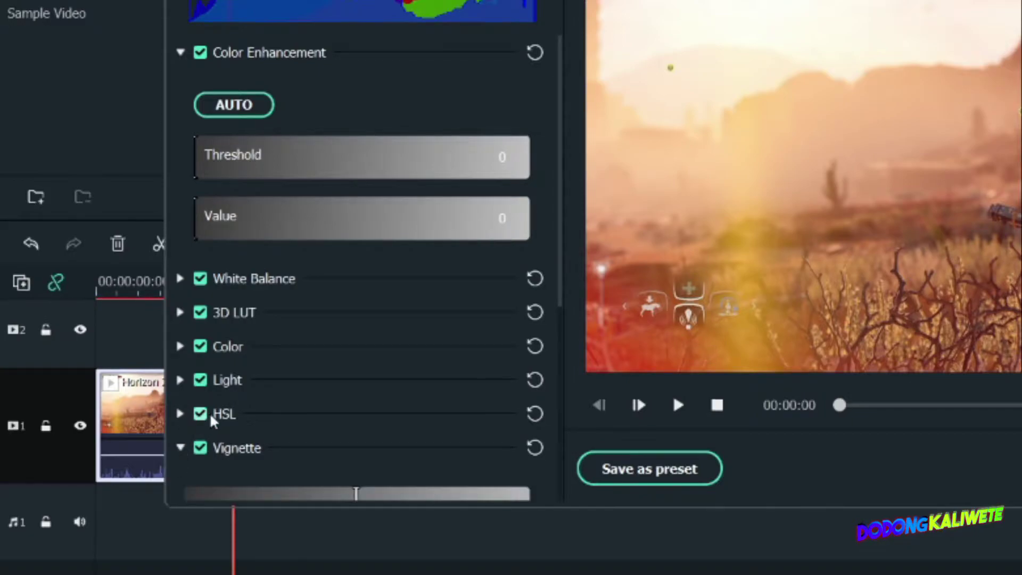
{"action": "scroll", "coordinate": [229, 404], "scroll_direction": "down", "scroll_amount": 2}
{"action": "scroll", "coordinate": [234, 397], "scroll_direction": "down", "scroll_amount": 2}
{"action": "scroll", "coordinate": [293, 342], "scroll_direction": "down", "scroll_amount": 1}
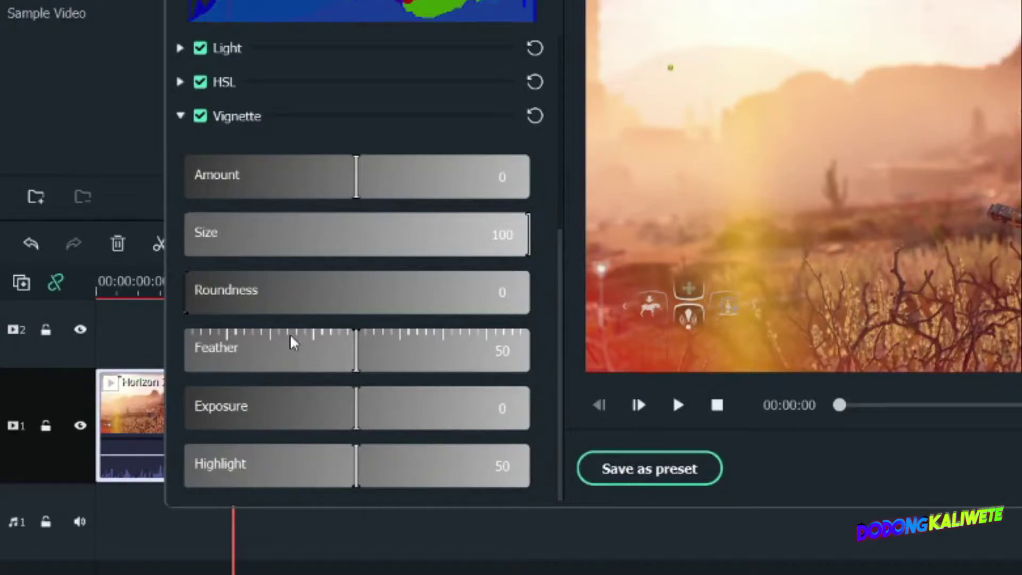
{"action": "left_click", "coordinate": [181, 116]}
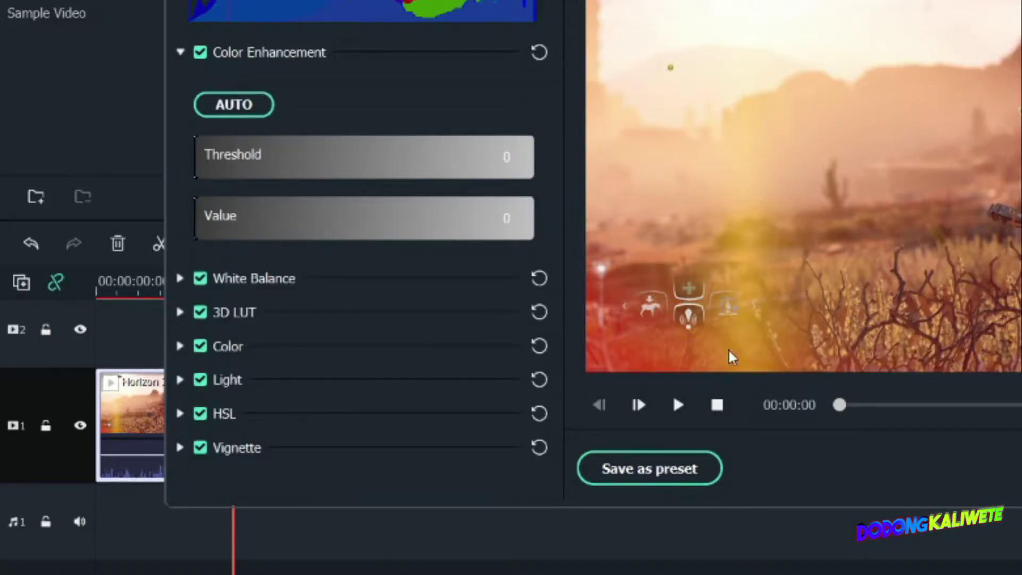
- Play the color-corrected preview and switch the before/after comparison to Split View-Top/Bottom
{"action": "left_click", "coordinate": [678, 406]}
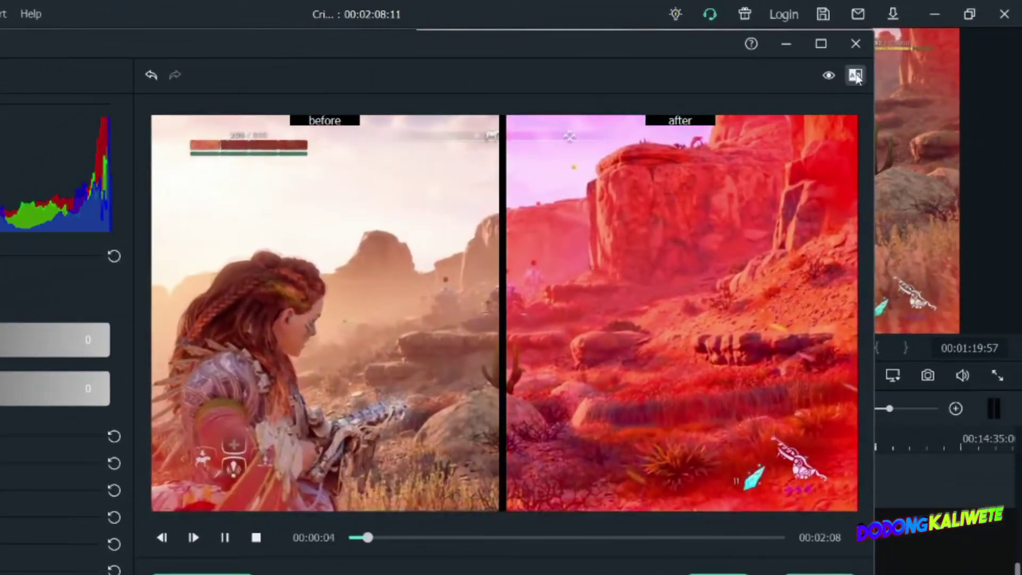
{"action": "left_click", "coordinate": [855, 75]}
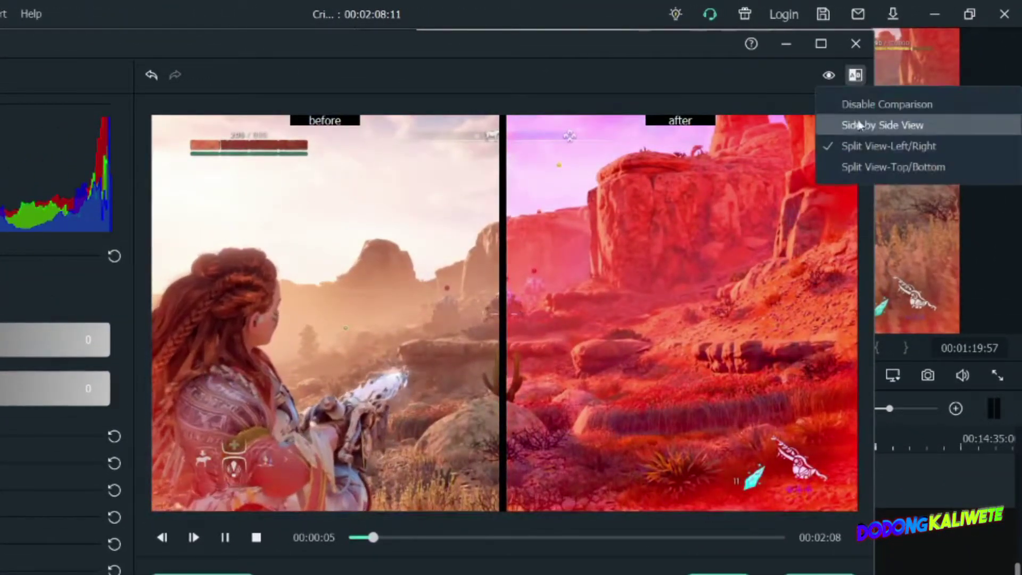
{"action": "left_click", "coordinate": [857, 167]}
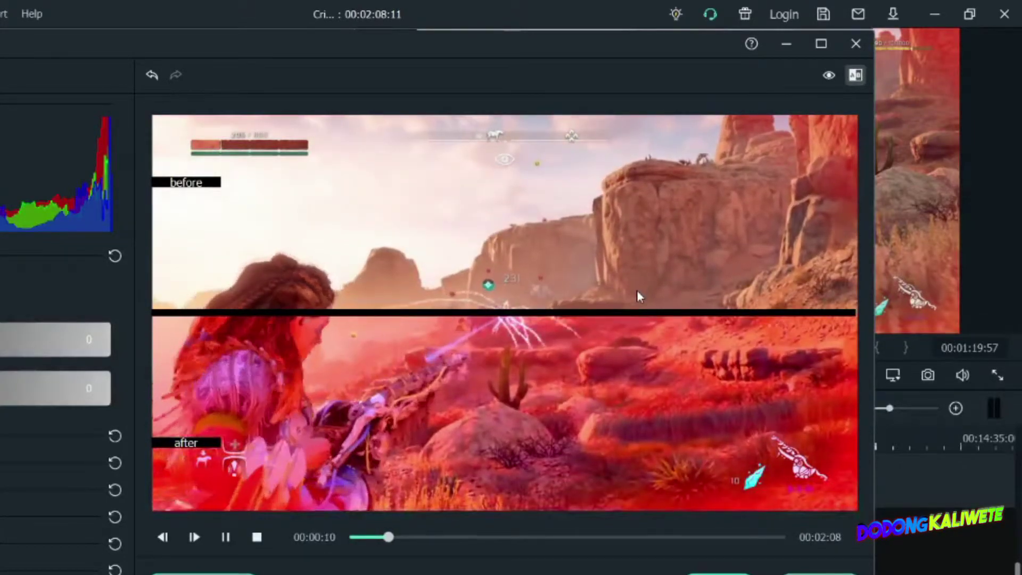
- Compare the graded Horizon clip in Side by Side View and Split View-Left/Right, and apply the color correction
{"action": "left_click", "coordinate": [856, 77]}
{"action": "left_click", "coordinate": [881, 126]}
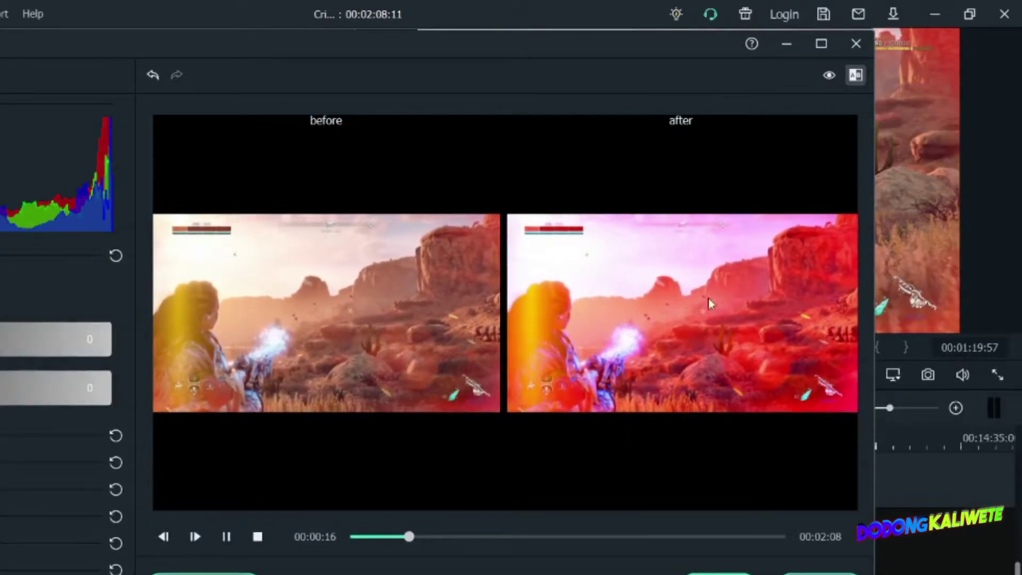
{"action": "left_click", "coordinate": [855, 76]}
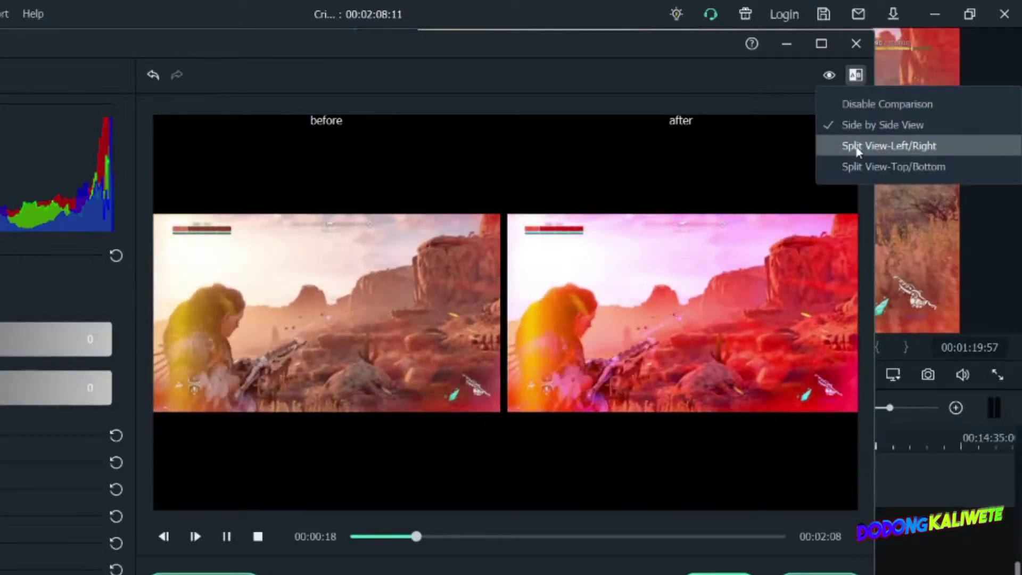
{"action": "left_click", "coordinate": [856, 147]}
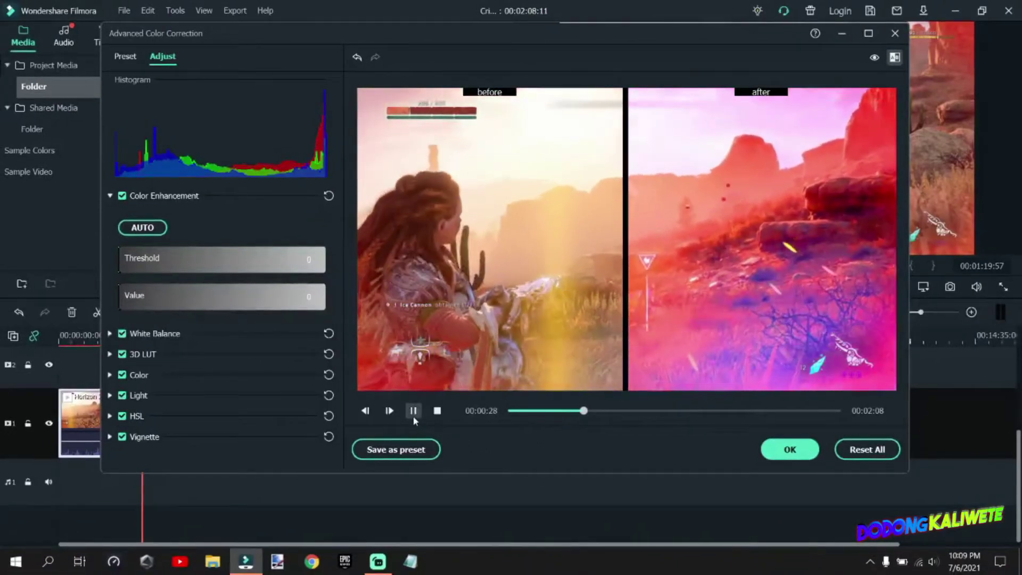
{"action": "left_click", "coordinate": [413, 411]}
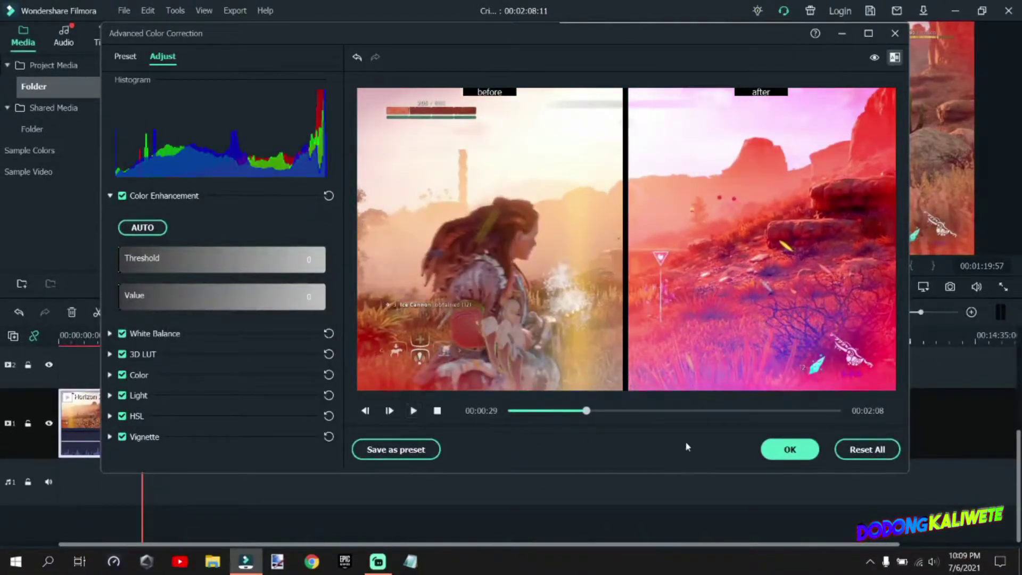
{"action": "left_click", "coordinate": [784, 450]}
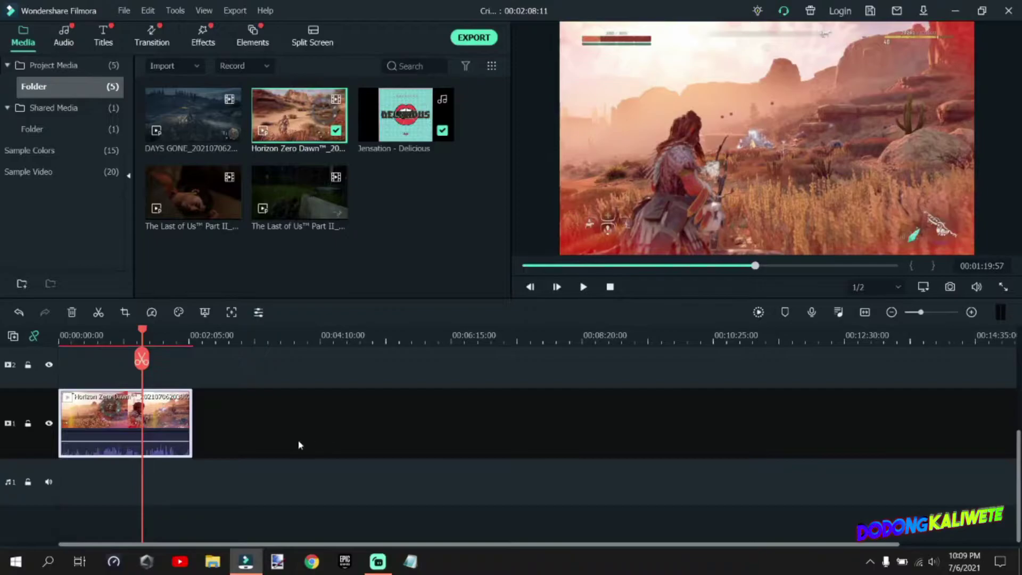
{"action": "left_click", "coordinate": [281, 436]}
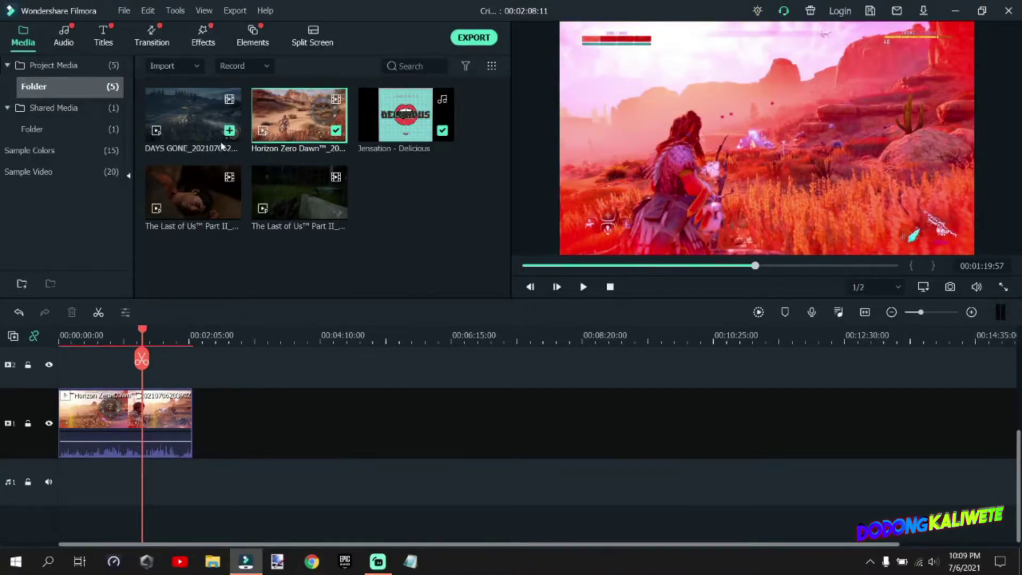
- Add the first The Last of Us Part II clip, trimmed to the Horizon clip's length, and the DAYS GONE clip after it on video track 1
{"action": "left_click_drag", "start_coordinate": [191, 199], "coordinate": [440, 372]}
{"action": "left_click_drag", "start_coordinate": [510, 357], "coordinate": [109, 462]}
{"action": "left_click_drag", "start_coordinate": [213, 459], "coordinate": [191, 457]}
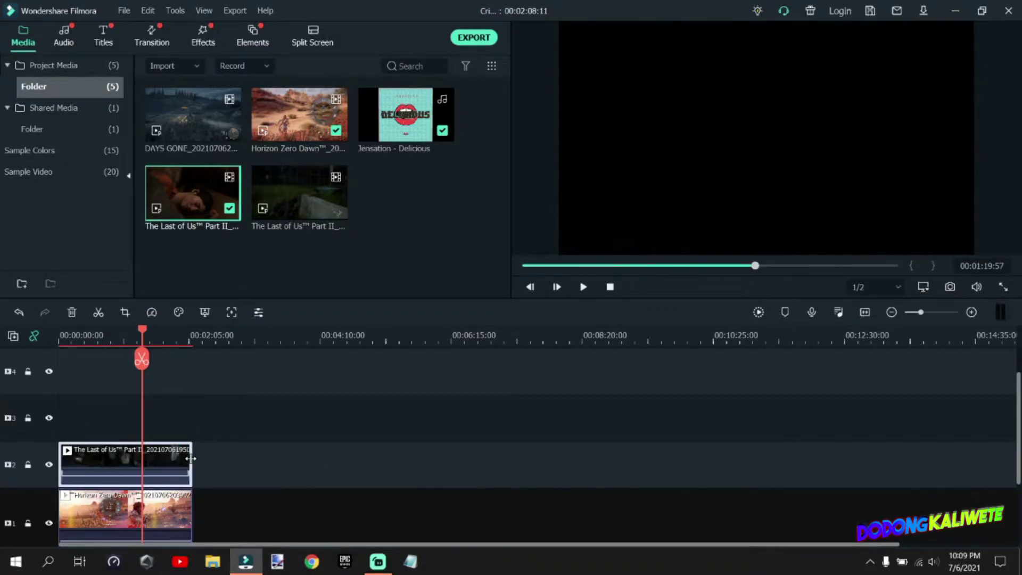
{"action": "scroll", "coordinate": [164, 432], "scroll_direction": "down", "scroll_amount": 1}
{"action": "left_click_drag", "start_coordinate": [143, 416], "coordinate": [275, 461]}
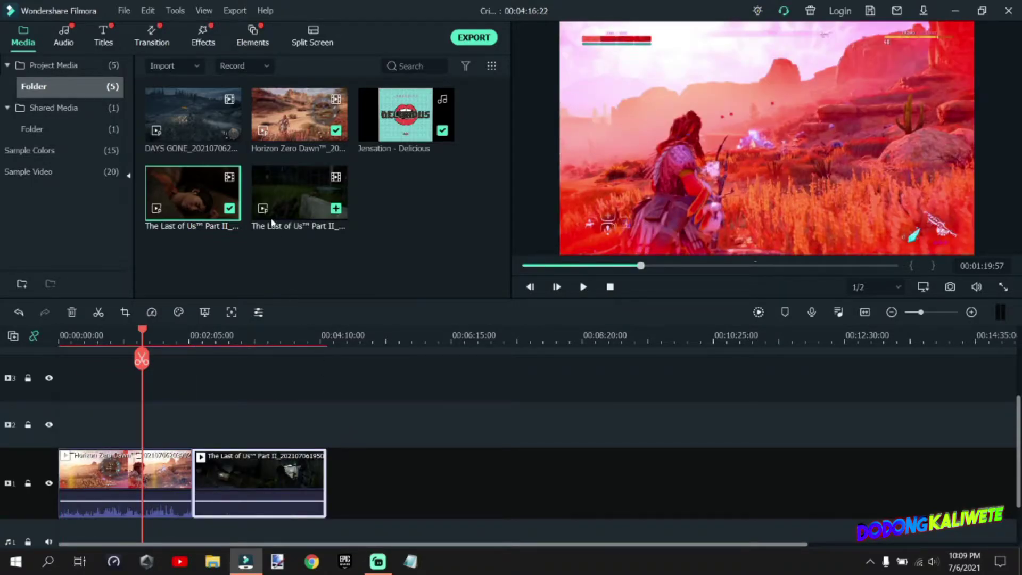
{"action": "left_click_drag", "start_coordinate": [233, 130], "coordinate": [306, 422]}
{"action": "left_click_drag", "start_coordinate": [202, 420], "coordinate": [386, 471]}
- Choose the custom Kaliwete Crisp preset in Color Correction for The Last of Us Part II clip
{"action": "left_click", "coordinate": [270, 480]}
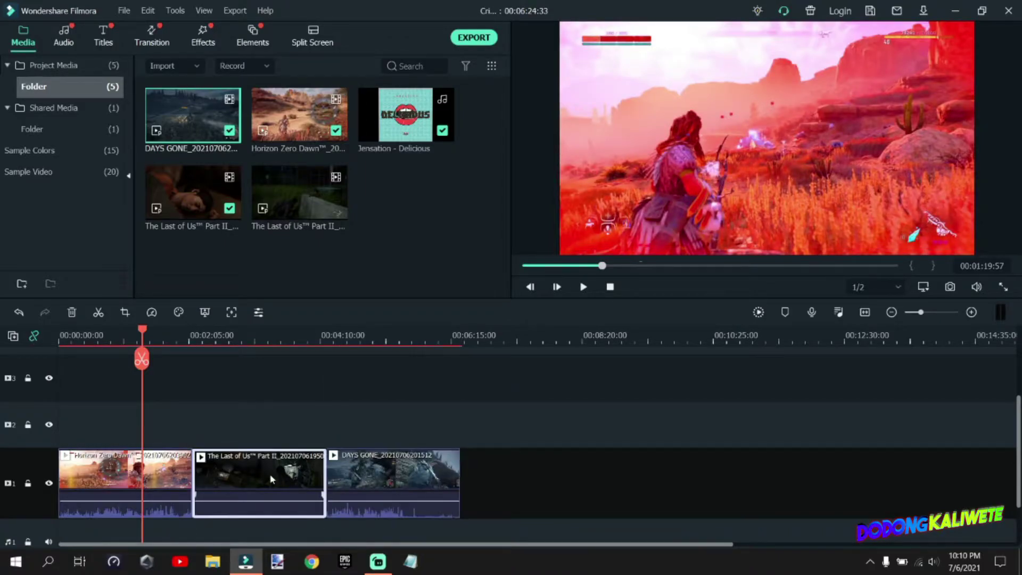
{"action": "left_click", "coordinate": [249, 338]}
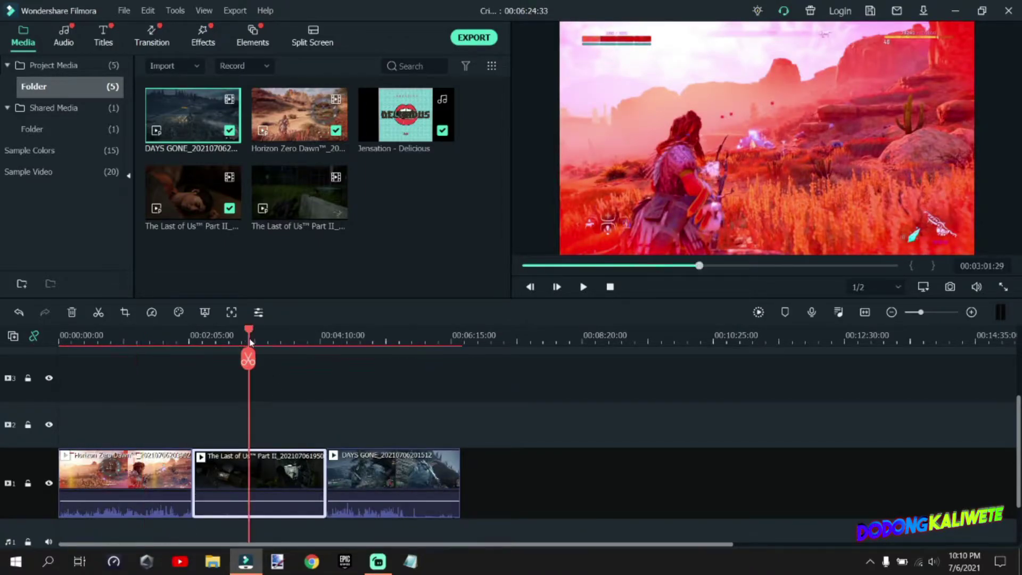
{"action": "left_click", "coordinate": [180, 314]}
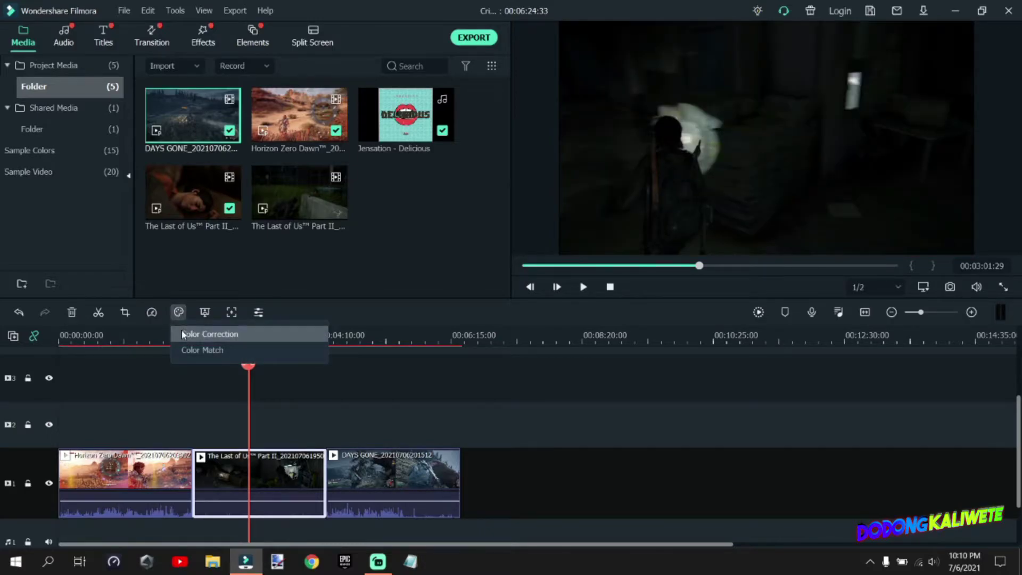
{"action": "left_click", "coordinate": [186, 334]}
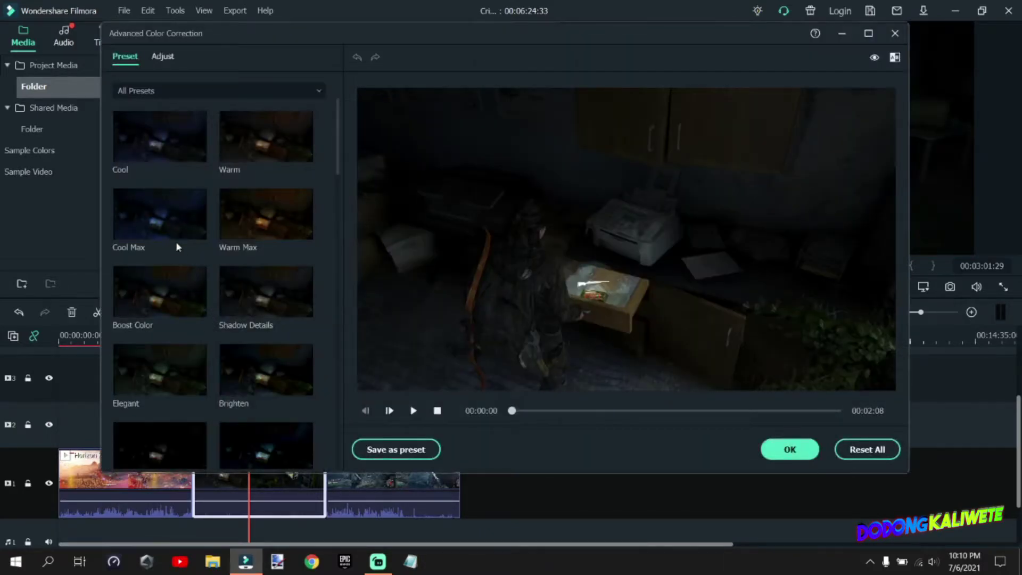
{"action": "left_click", "coordinate": [128, 93]}
{"action": "left_click", "coordinate": [130, 137]}
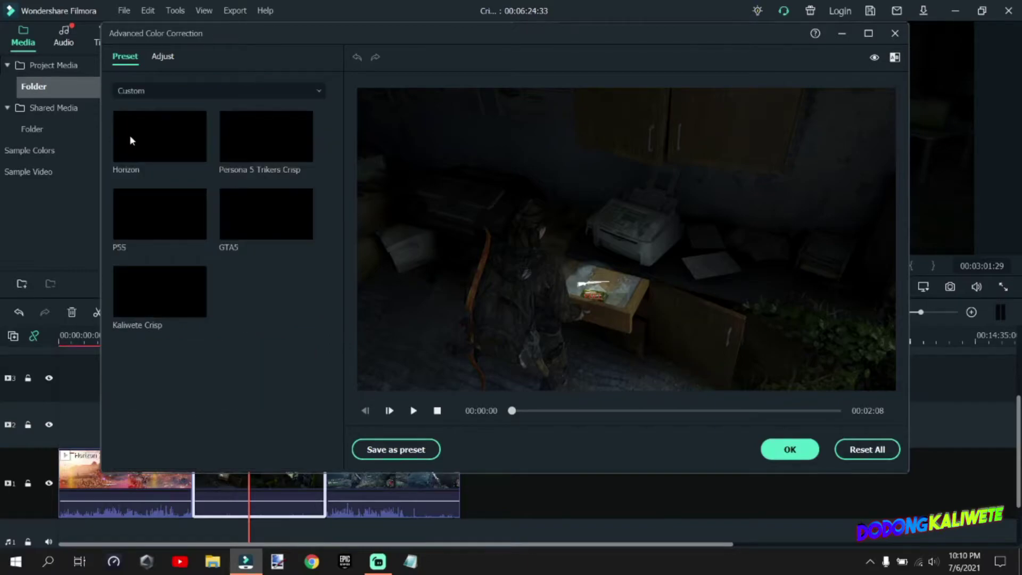
{"action": "left_click", "coordinate": [163, 294]}
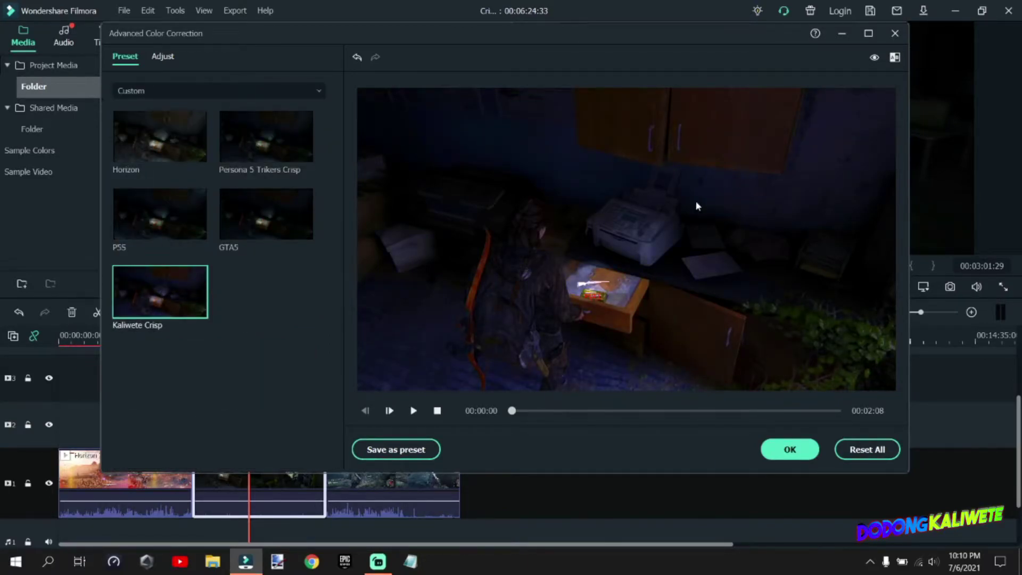
- Preview The Last of Us Part II clip in Split View-Left/Right and Split View-Top/Bottom, and apply the color correction
{"action": "left_click", "coordinate": [894, 57]}
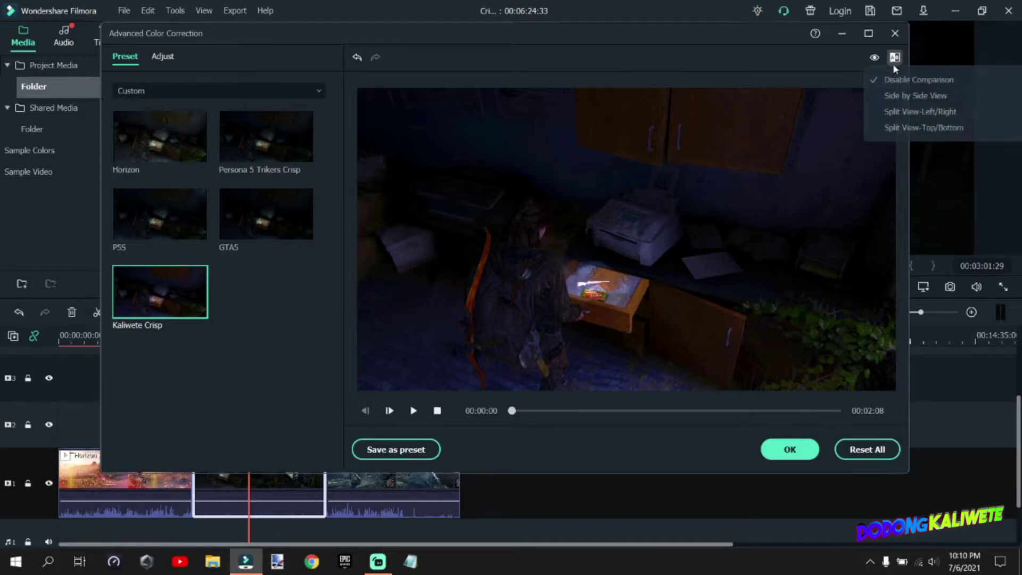
{"action": "left_click", "coordinate": [891, 112]}
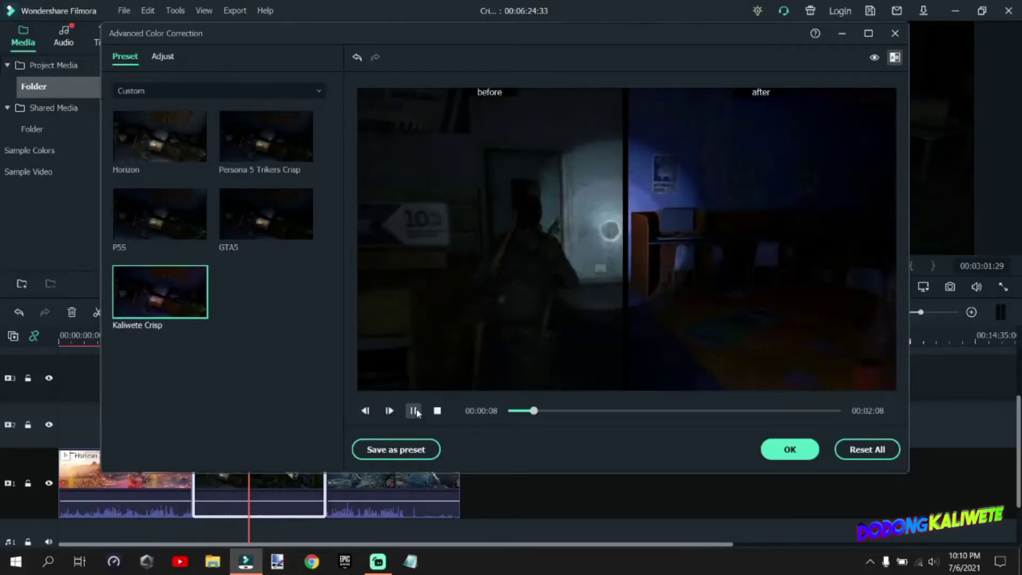
{"action": "left_click", "coordinate": [895, 57]}
{"action": "left_click", "coordinate": [900, 127]}
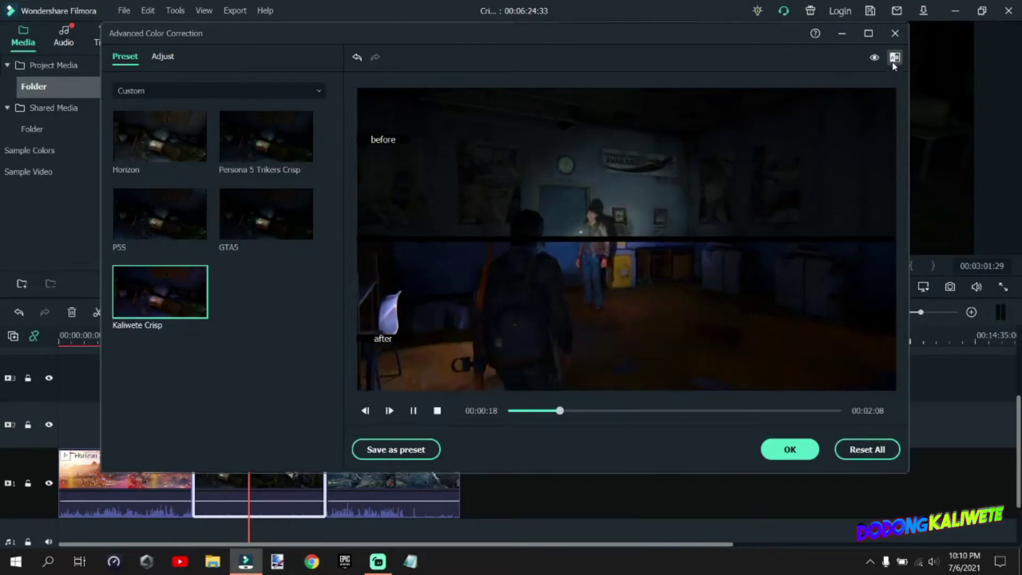
{"action": "left_click", "coordinate": [409, 414]}
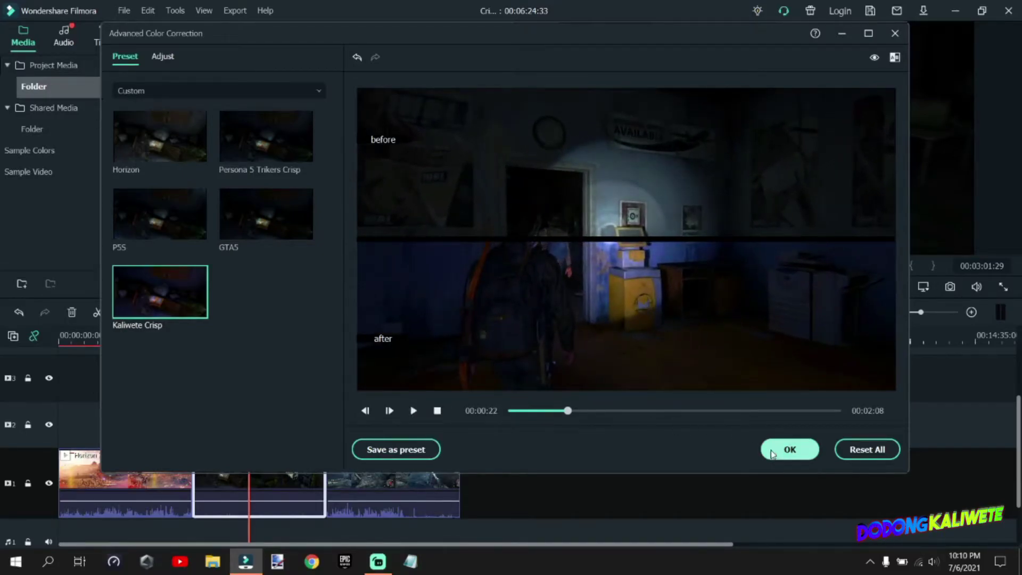
{"action": "left_click", "coordinate": [790, 450]}
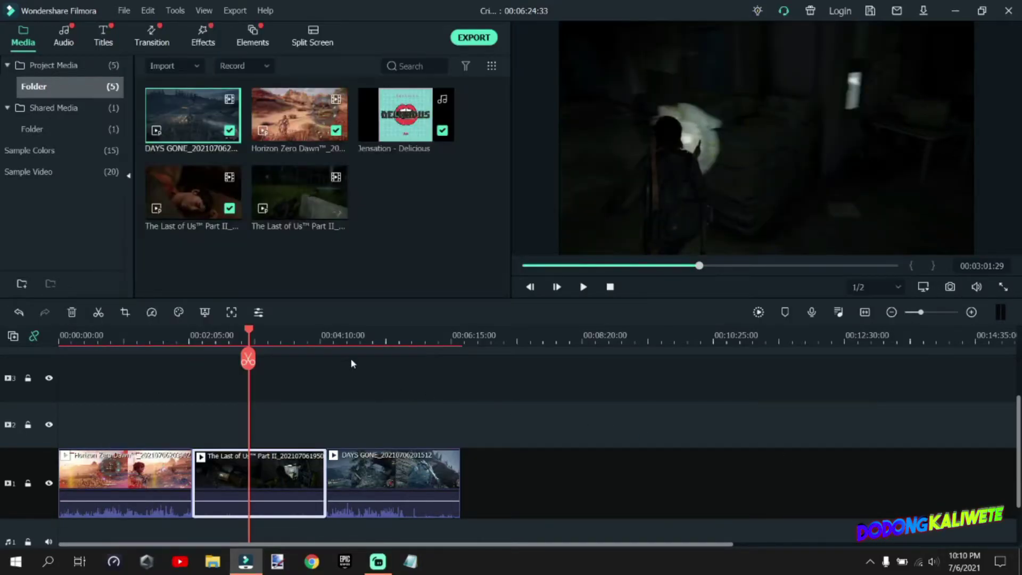
- Choose the custom Kaliwete Crisp preset in Color Correction for the DAYS GONE clip
{"action": "left_click", "coordinate": [389, 334]}
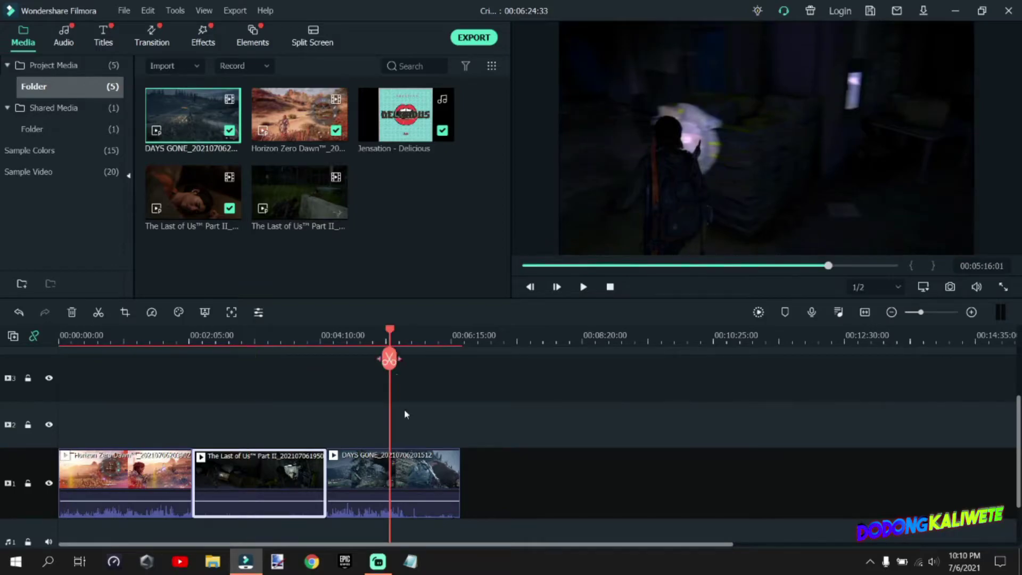
{"action": "left_click", "coordinate": [417, 478]}
{"action": "left_click", "coordinate": [180, 312]}
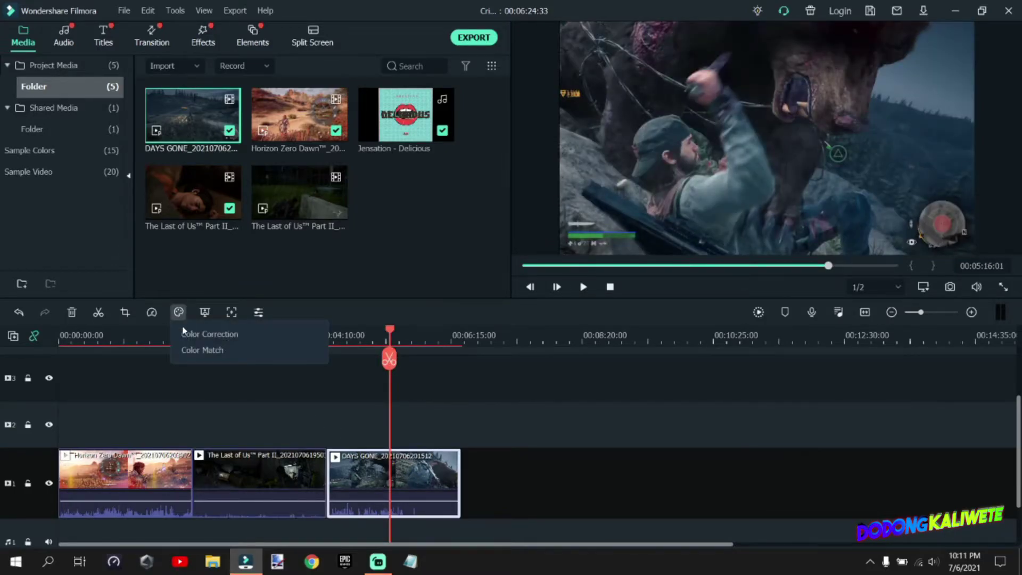
{"action": "left_click", "coordinate": [184, 335]}
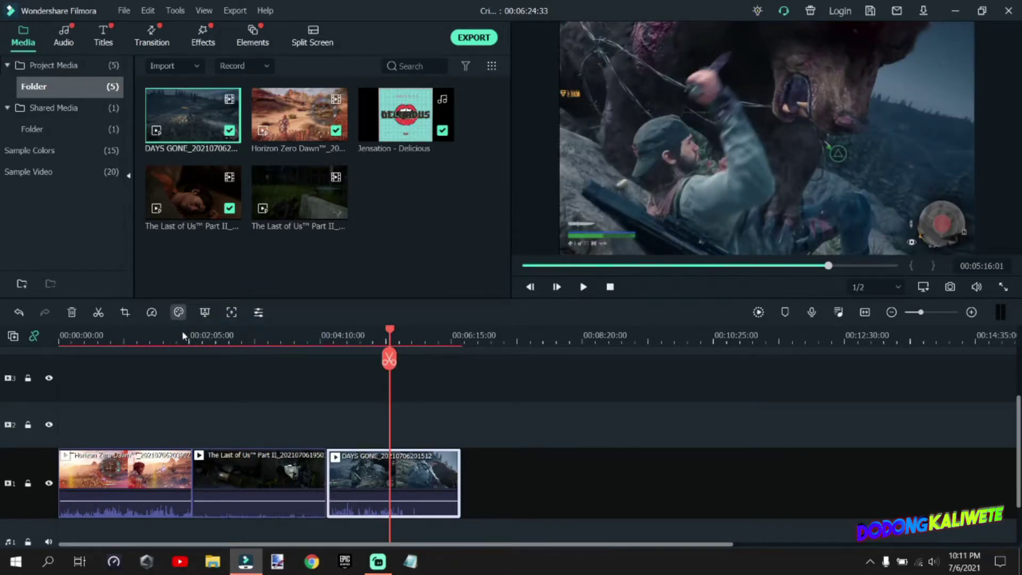
{"action": "left_click", "coordinate": [148, 97]}
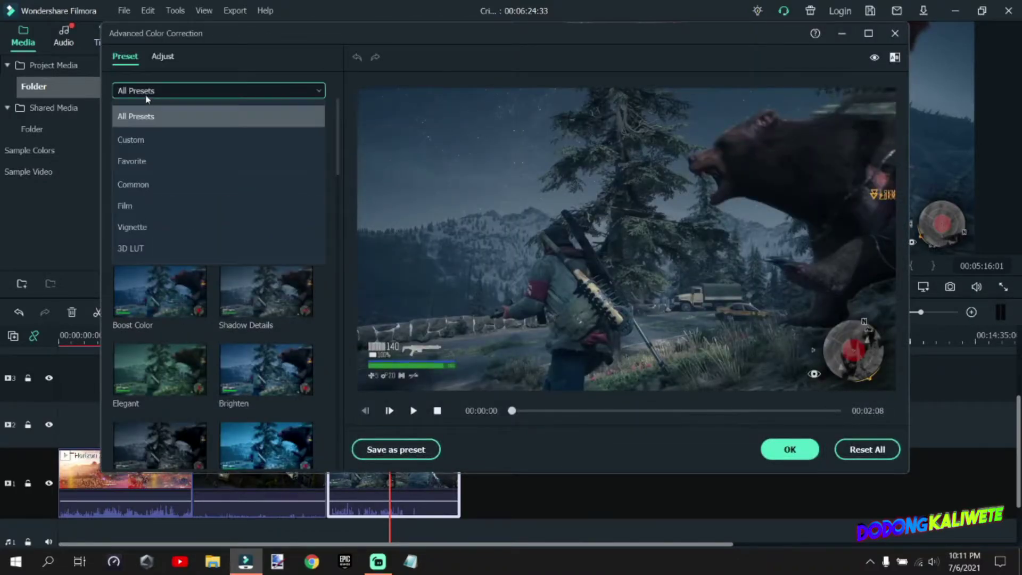
{"action": "left_click", "coordinate": [141, 141]}
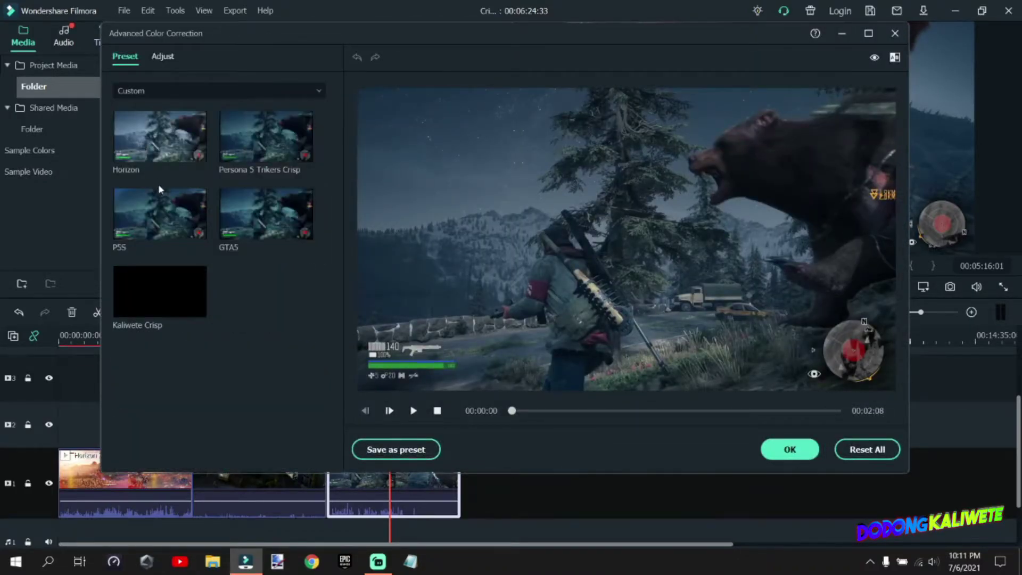
{"action": "left_click", "coordinate": [151, 286]}
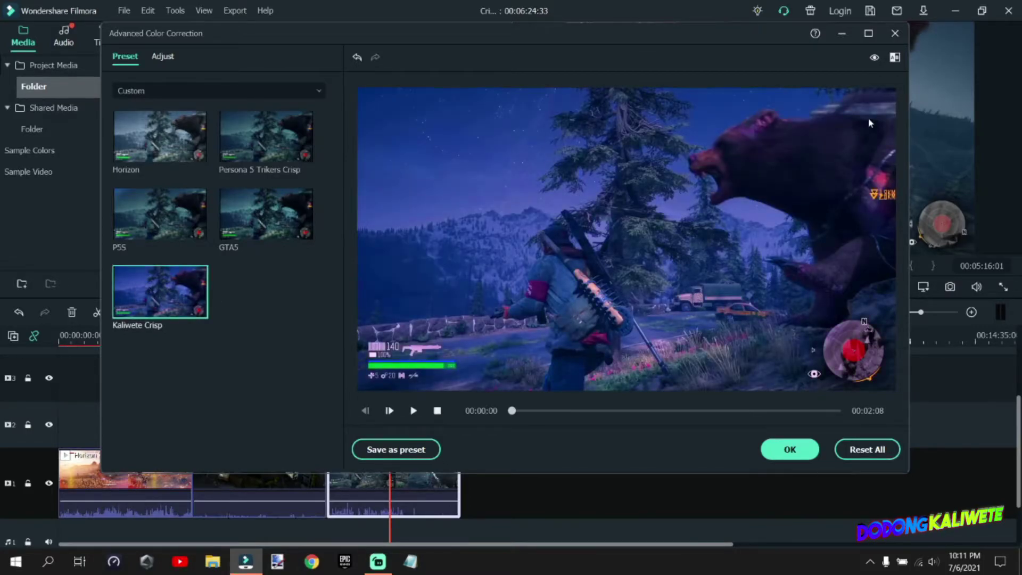
- Play the DAYS GONE before/after comparison in Split View-Left/Right and apply the color correction
{"action": "left_click", "coordinate": [895, 57]}
{"action": "left_click", "coordinate": [908, 110]}
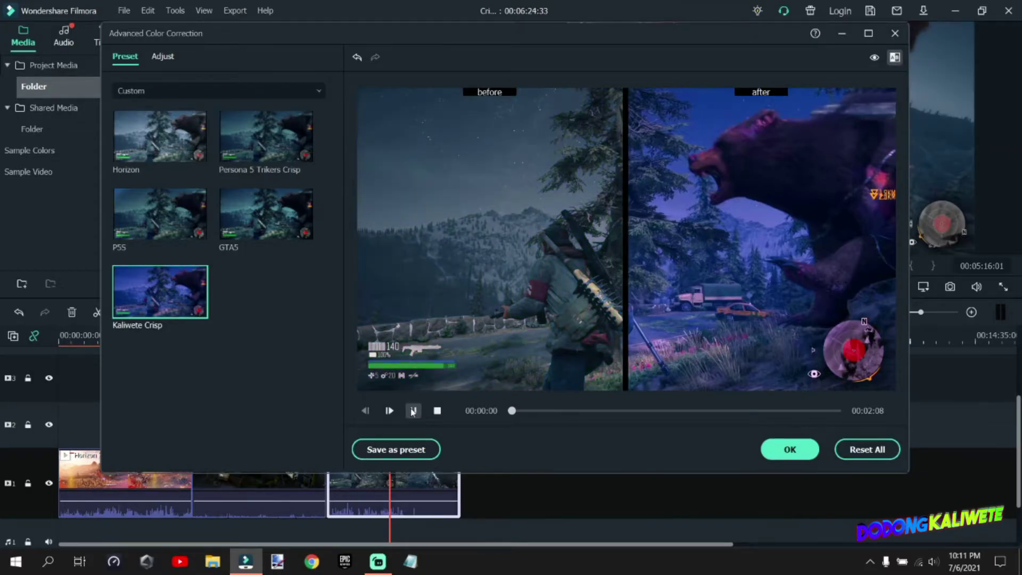
{"action": "left_click", "coordinate": [413, 410]}
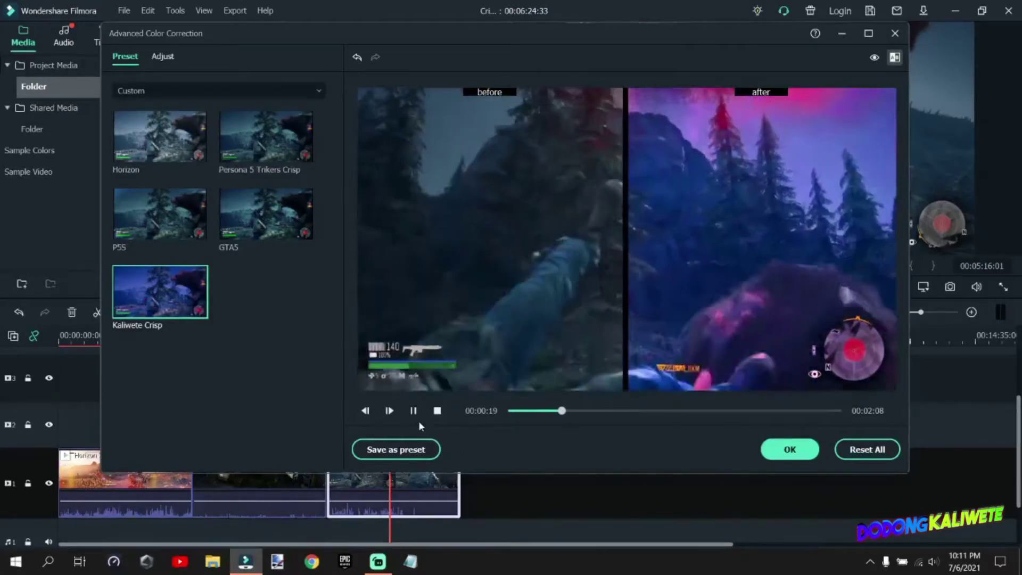
{"action": "left_click", "coordinate": [414, 411]}
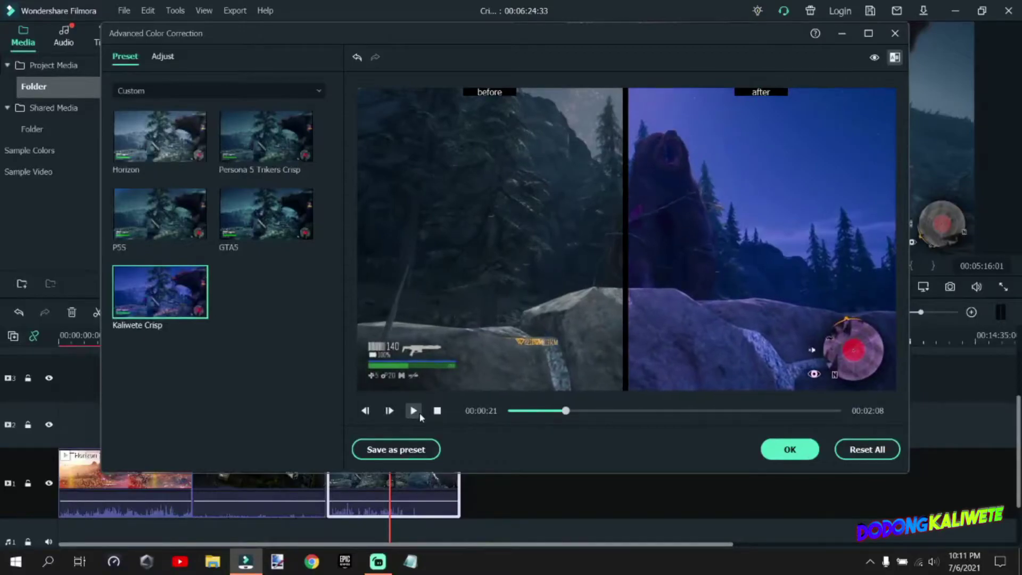
{"action": "left_click", "coordinate": [797, 451]}
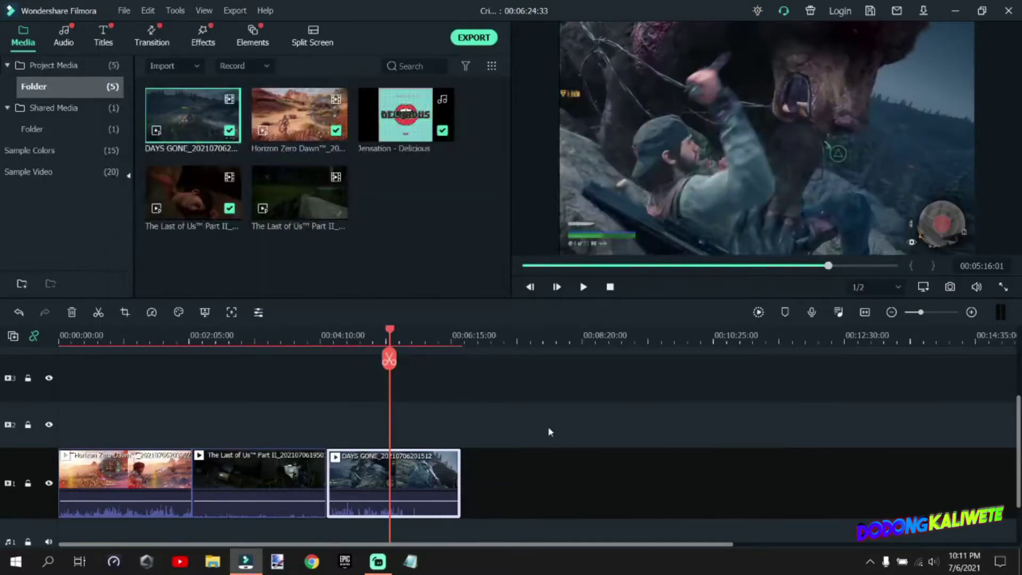
{"action": "left_click", "coordinate": [516, 420]}
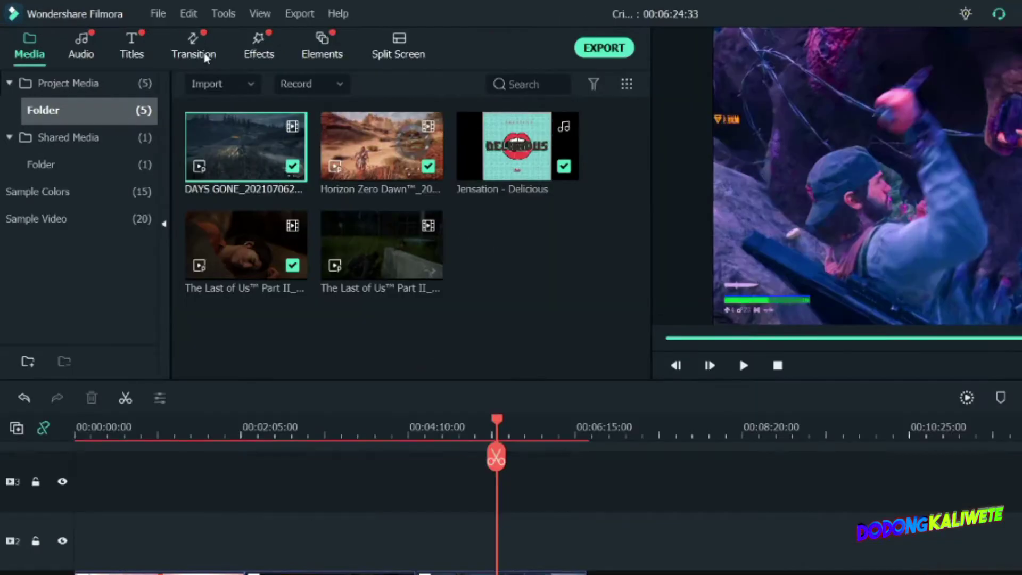
- Place the favorite Sharp effect on video track 2 across all three clips and set its Alpha to 5
{"action": "left_click", "coordinate": [260, 45]}
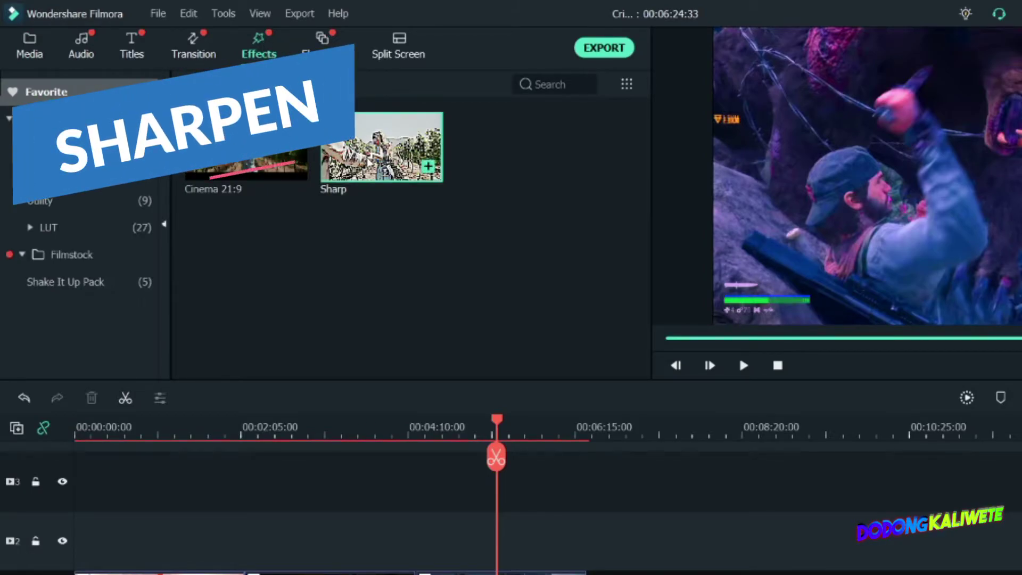
{"action": "left_click_drag", "start_coordinate": [341, 276], "coordinate": [587, 563]}
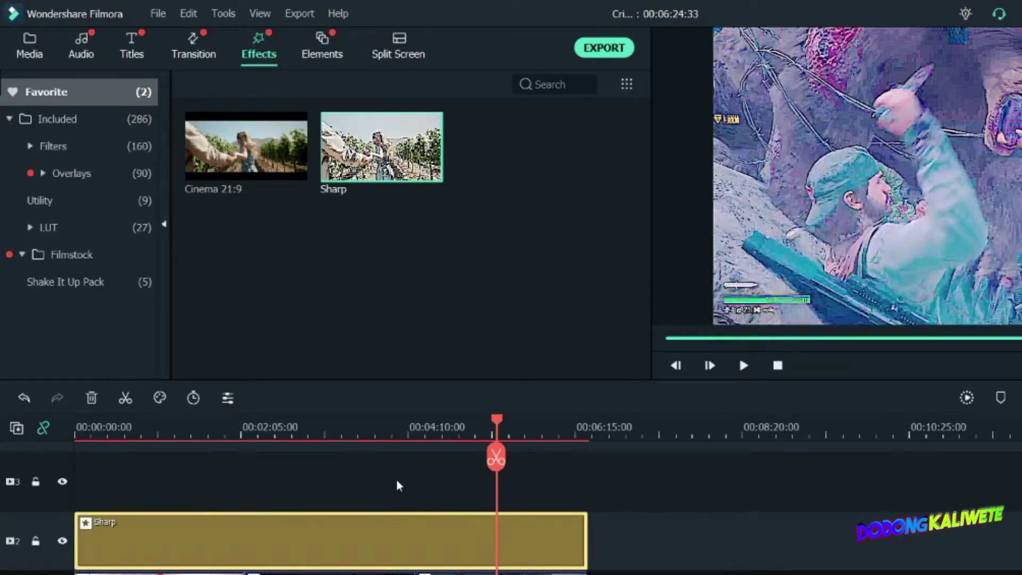
{"action": "double_click", "coordinate": [451, 539]}
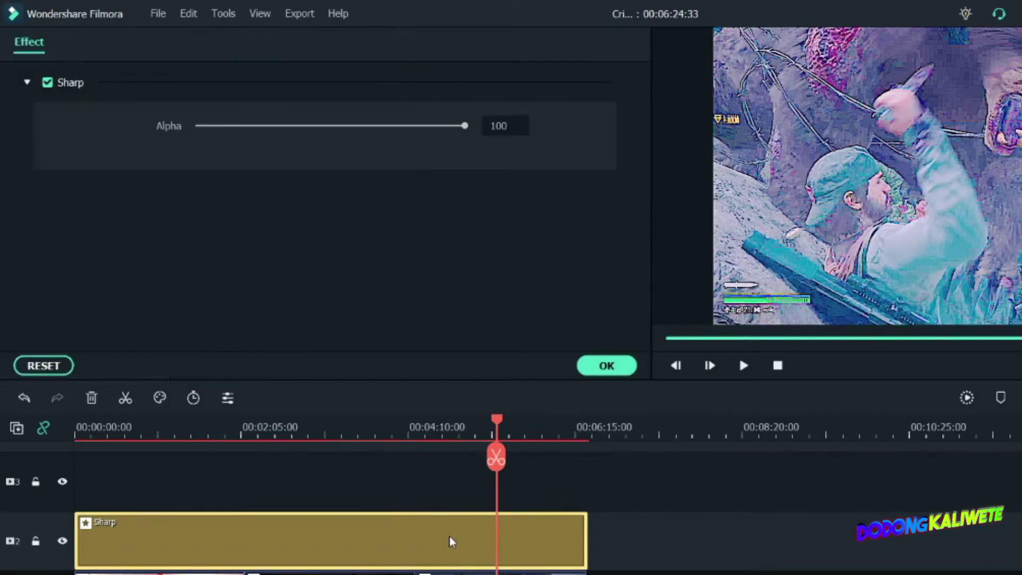
{"action": "left_click_drag", "start_coordinate": [465, 128], "coordinate": [213, 132]}
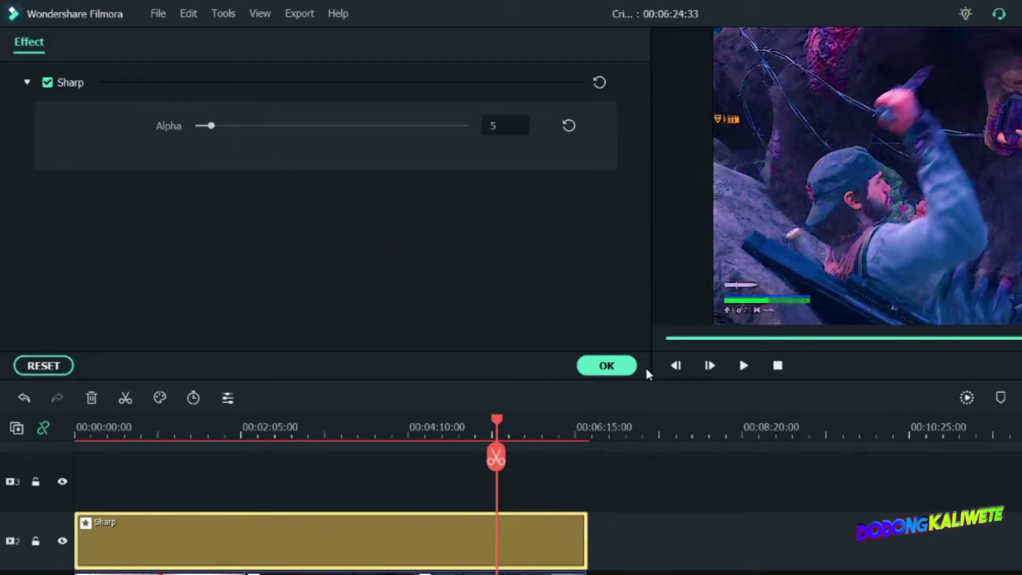
{"action": "left_click", "coordinate": [605, 367]}
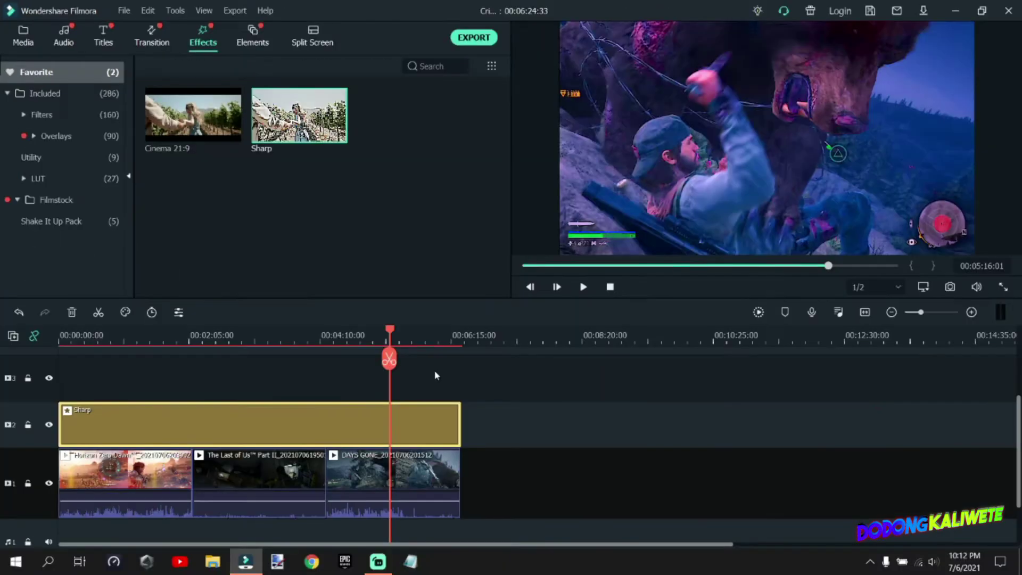
- Play the sharpened Horizon Zero Dawn clip from about 00:01:09 for a few seconds and pause it
{"action": "left_click", "coordinate": [132, 337]}
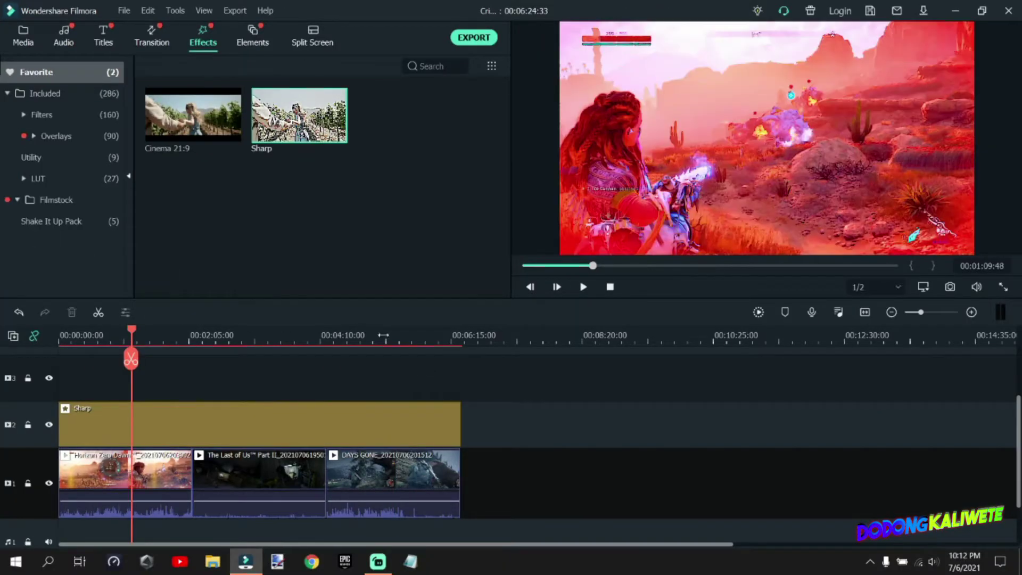
{"action": "left_click", "coordinate": [584, 287]}
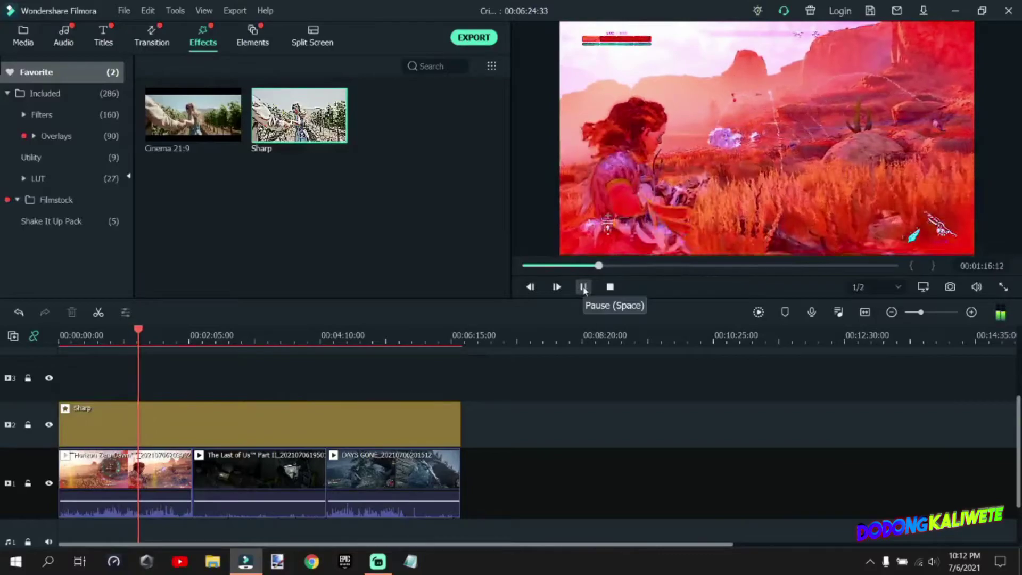
{"action": "left_click", "coordinate": [584, 287]}
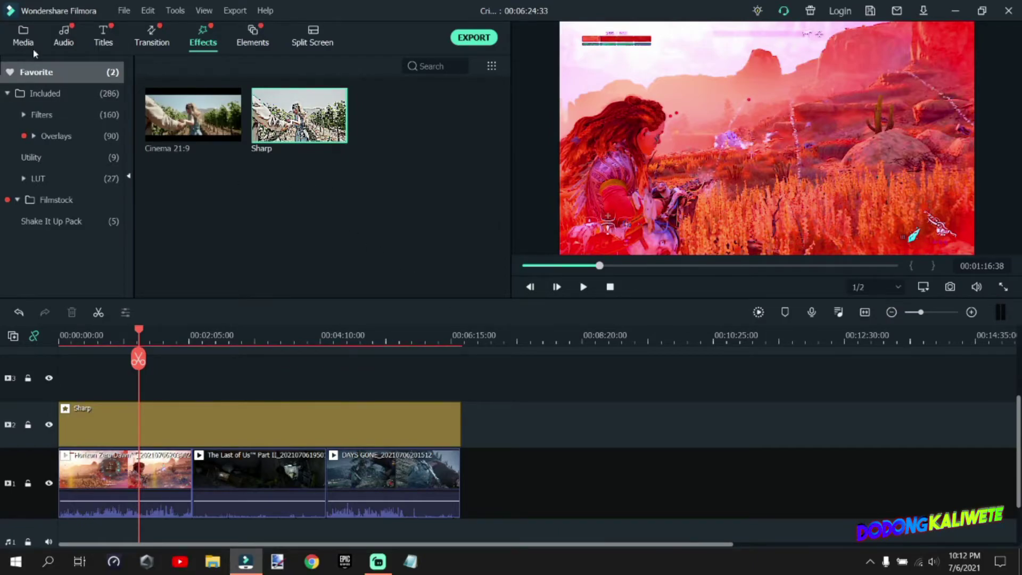
- Export the project to the local Video Clips folder as an MP4 named My Video, at 1920x1080 and 60 fps with GPU acceleration
{"action": "scroll", "coordinate": [402, 386], "scroll_direction": "down", "scroll_amount": 1}
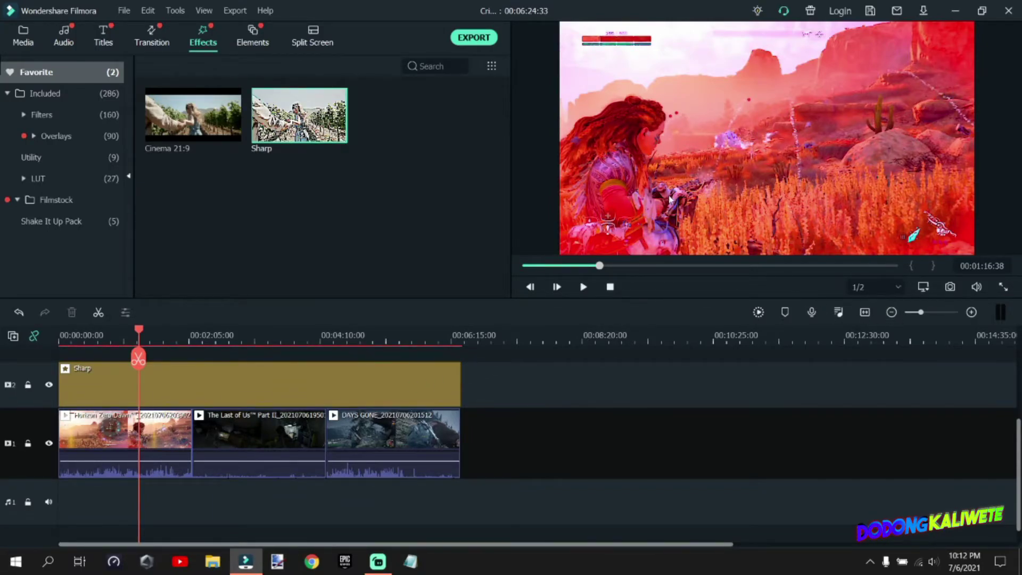
{"action": "left_click", "coordinate": [474, 39]}
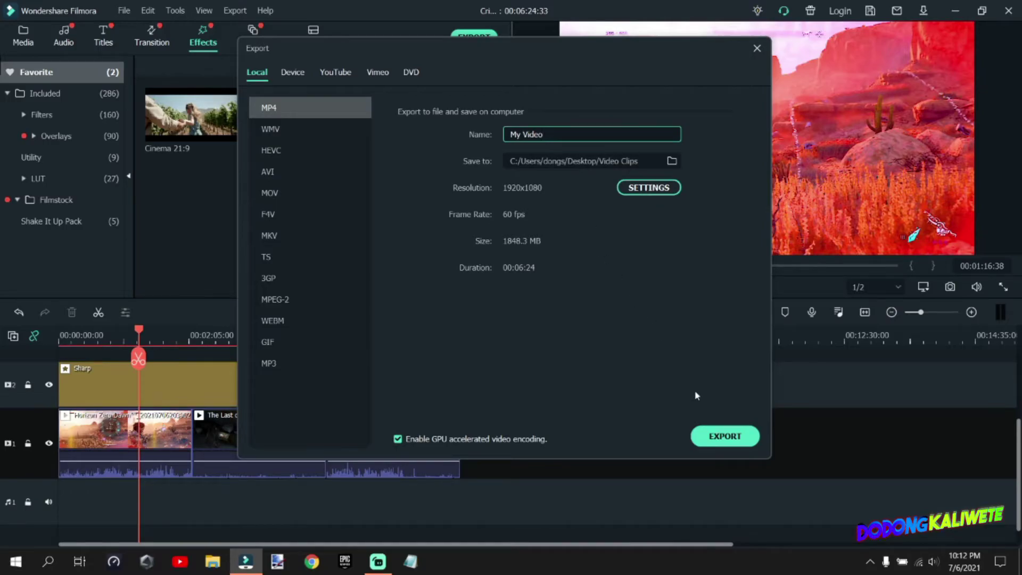
{"action": "left_click", "coordinate": [725, 437]}
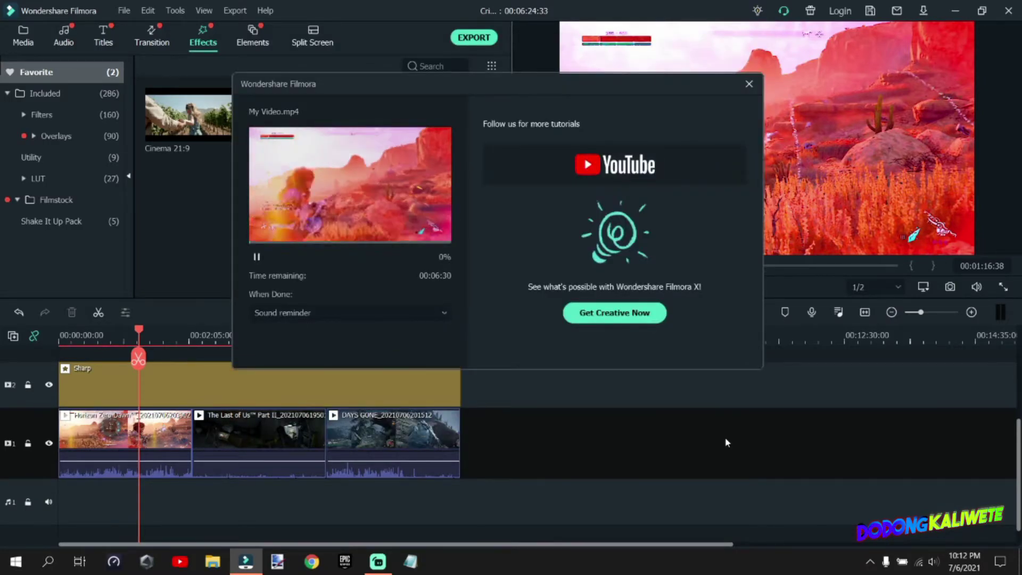